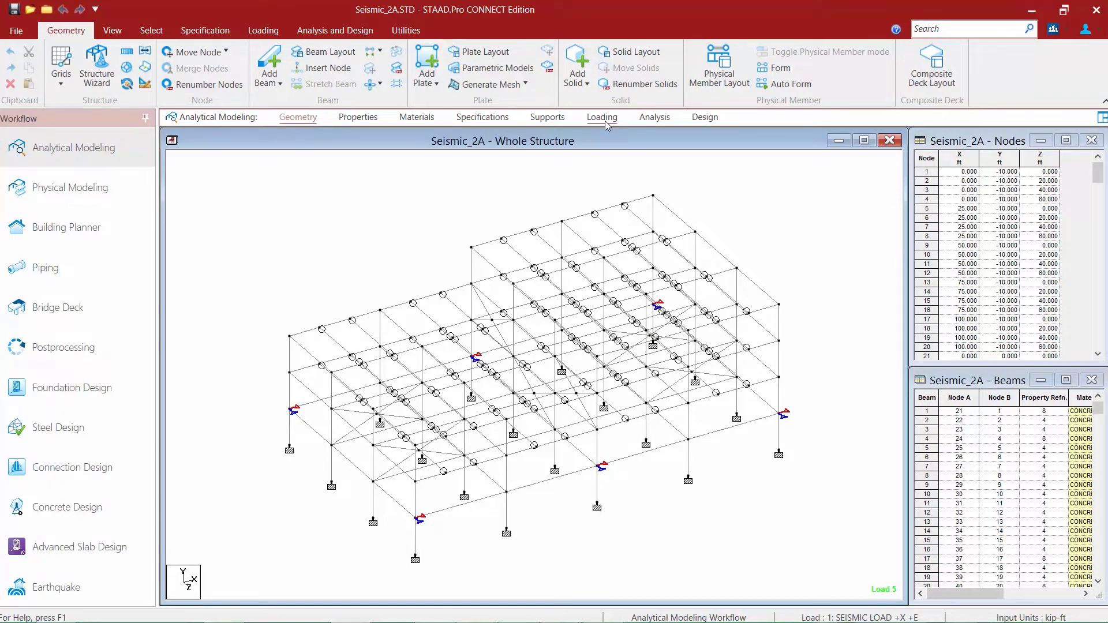
# Step: Start a new seismic definition of type IBC 2012 ASCE 7-10 with accidental load included
pyautogui.click(606, 124)
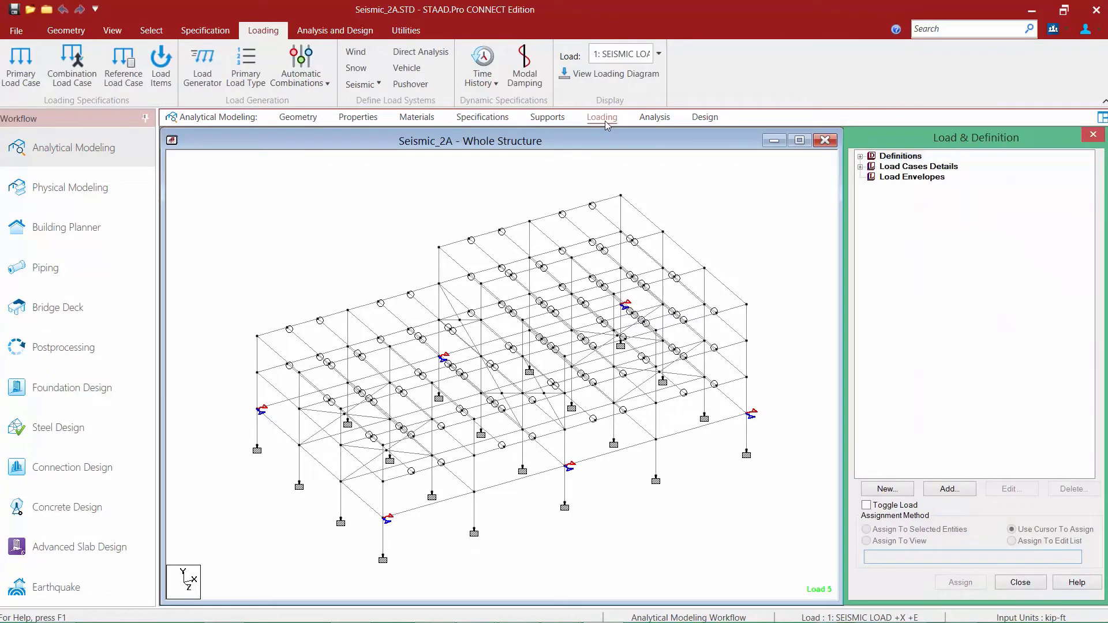
pyautogui.click(860, 156)
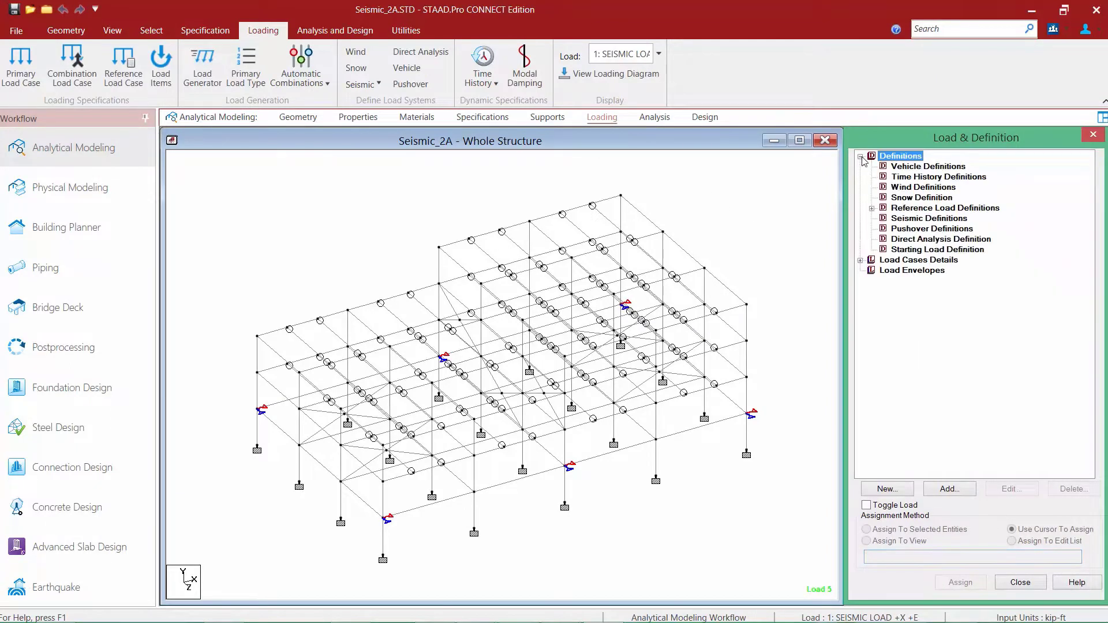
pyautogui.click(860, 261)
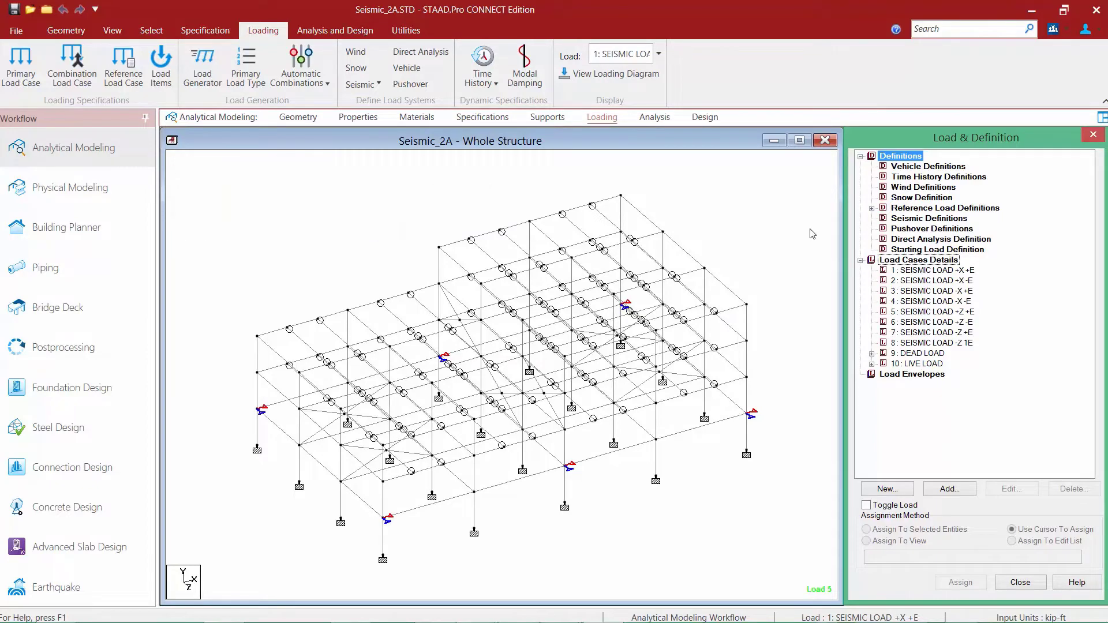
pyautogui.click(903, 225)
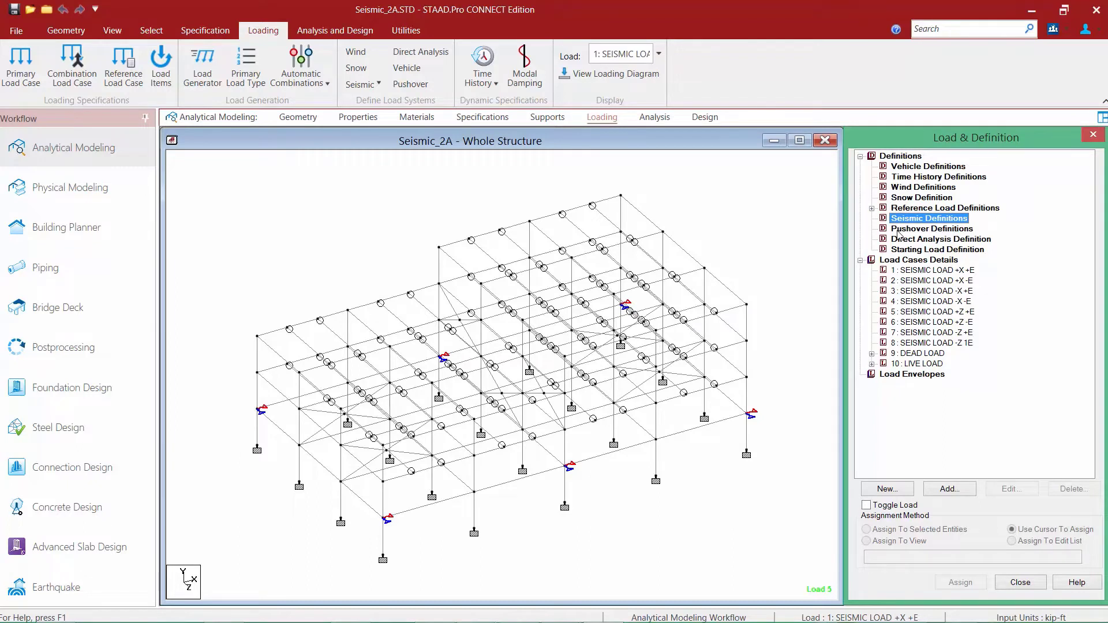
pyautogui.click(947, 489)
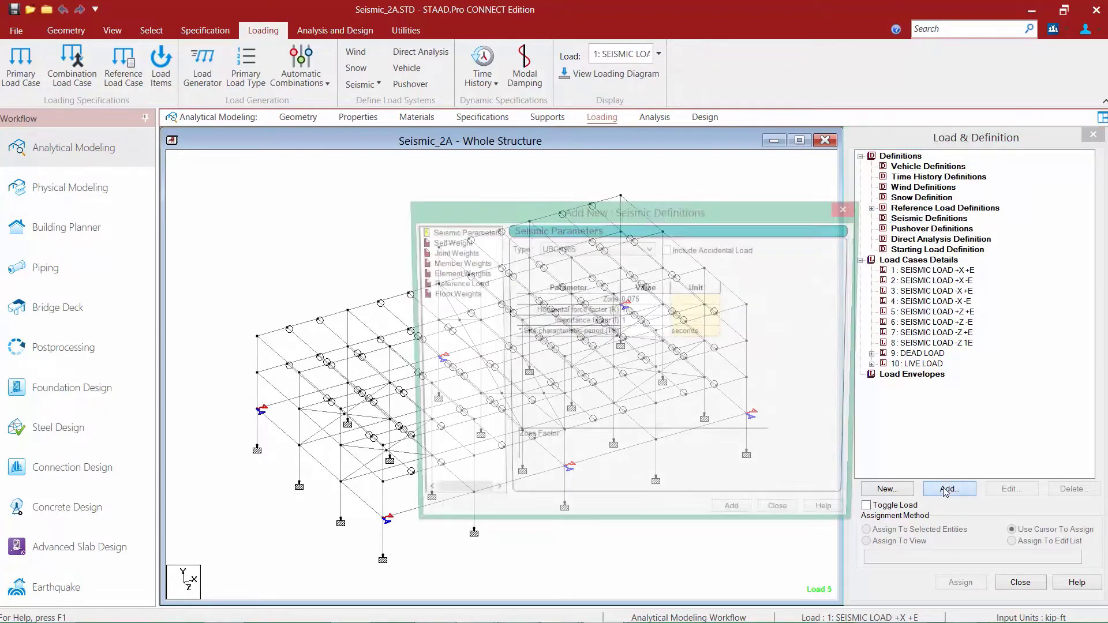
pyautogui.click(589, 253)
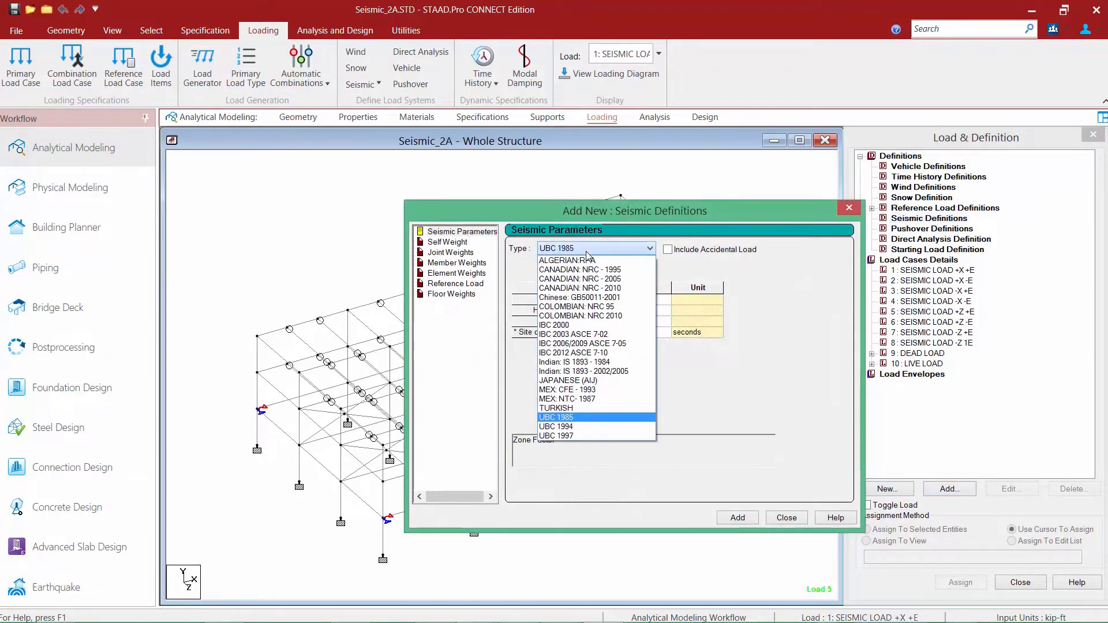
pyautogui.click(579, 353)
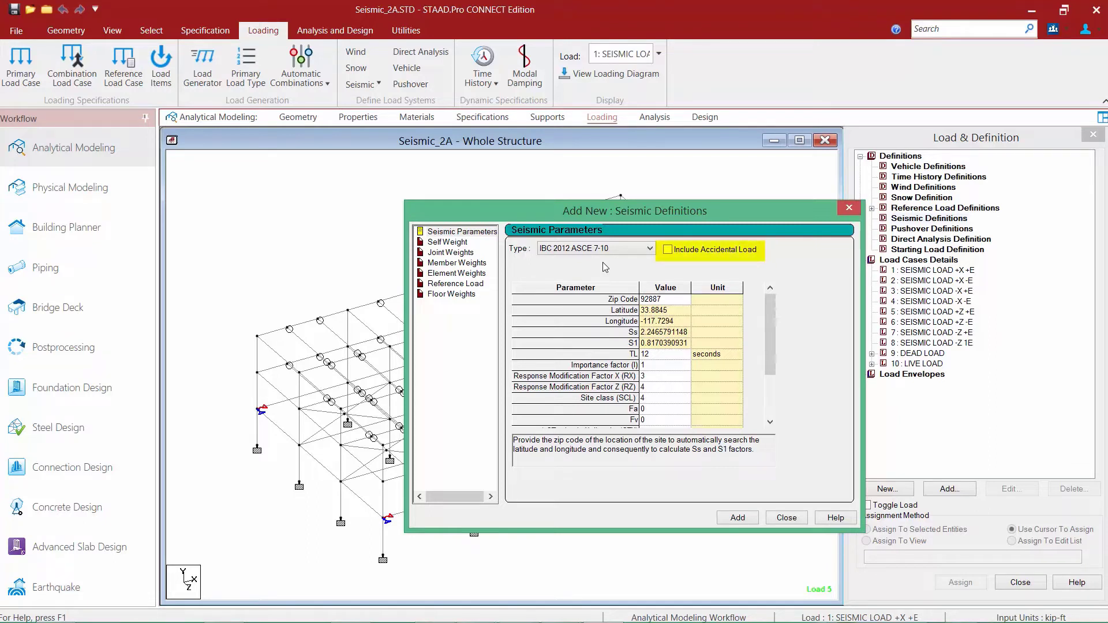
pyautogui.click(669, 251)
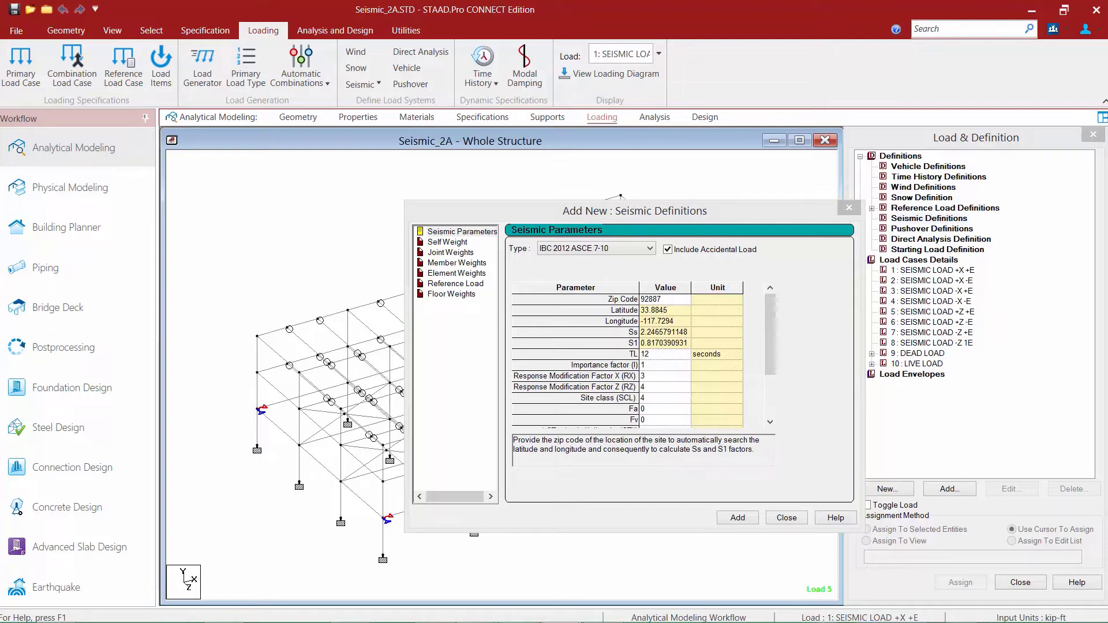
# Step: Set the seismic definition's Response Modification Factor Z (RZ) to 3 and its site class (SCL) to 3
pyautogui.click(783, 303)
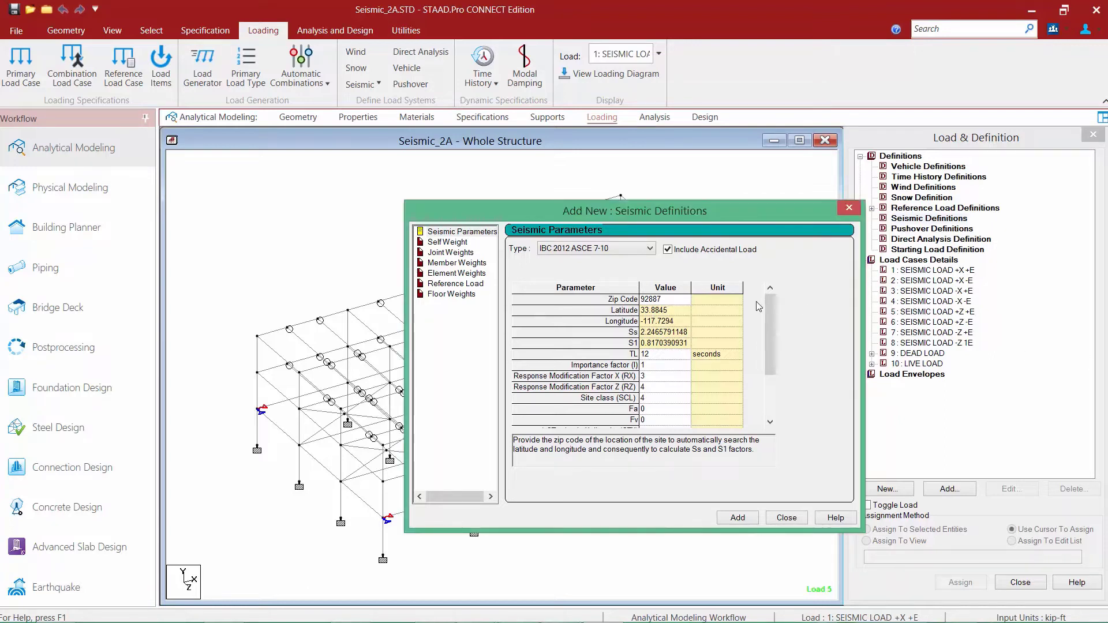
pyautogui.click(665, 300)
pyautogui.click(651, 387)
pyautogui.write('3')
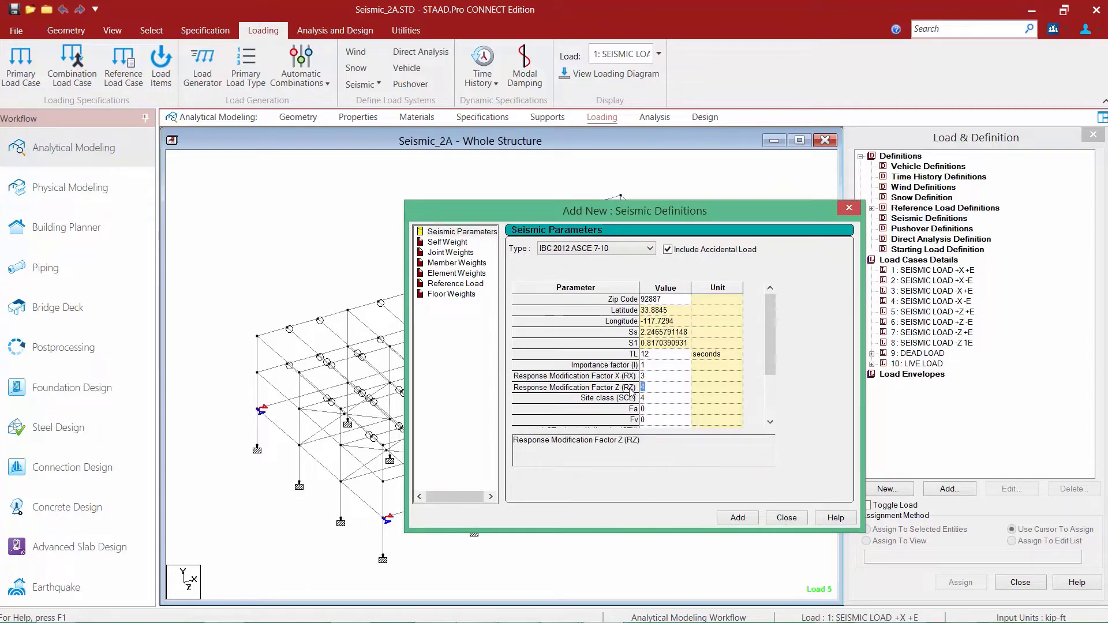
pyautogui.click(648, 399)
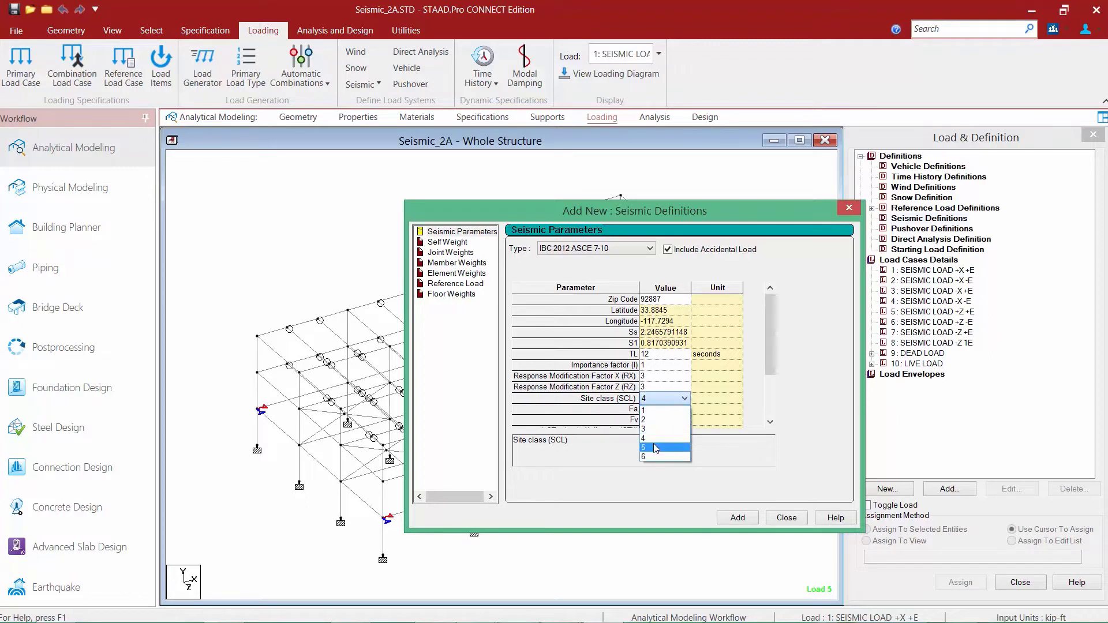
pyautogui.click(687, 423)
# Step: Set the x index to 0.8 in both the X and Z directions and add the seismic parameters to the model
pyautogui.scroll(-2, 689, 423)
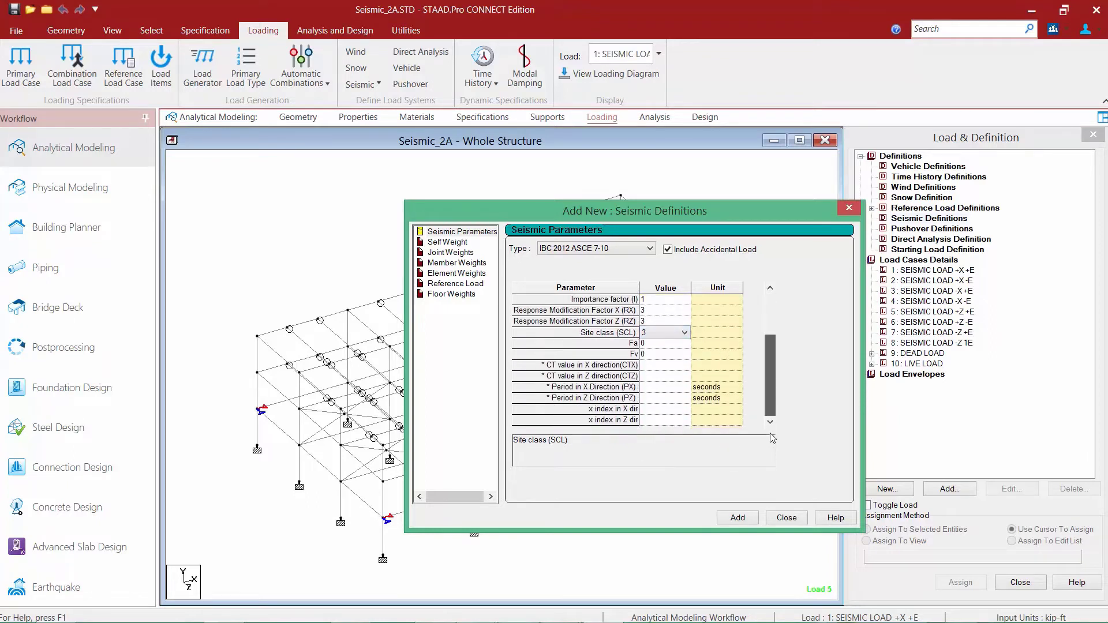
pyautogui.click(659, 410)
pyautogui.write('0.8')
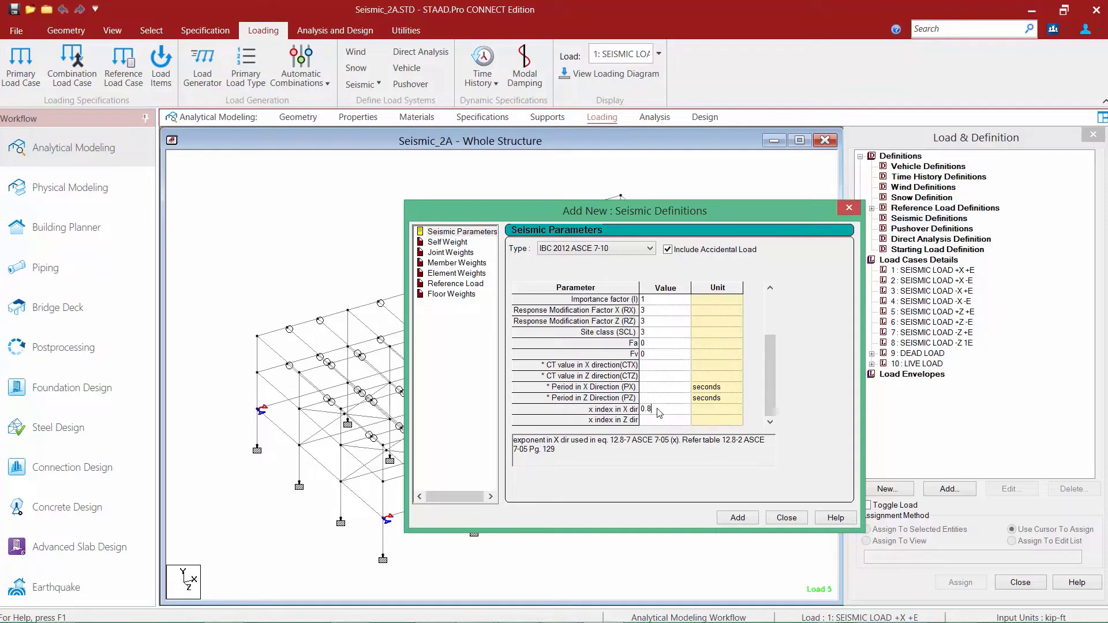
pyautogui.press('Return')
pyautogui.click(658, 425)
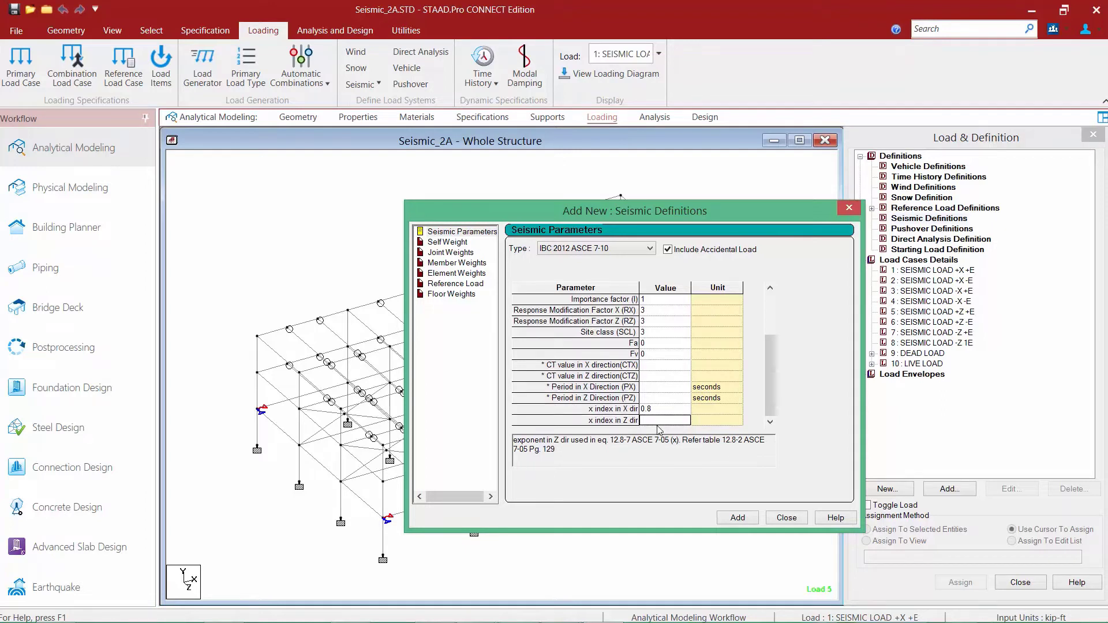
pyautogui.write('0.8')
pyautogui.click(737, 518)
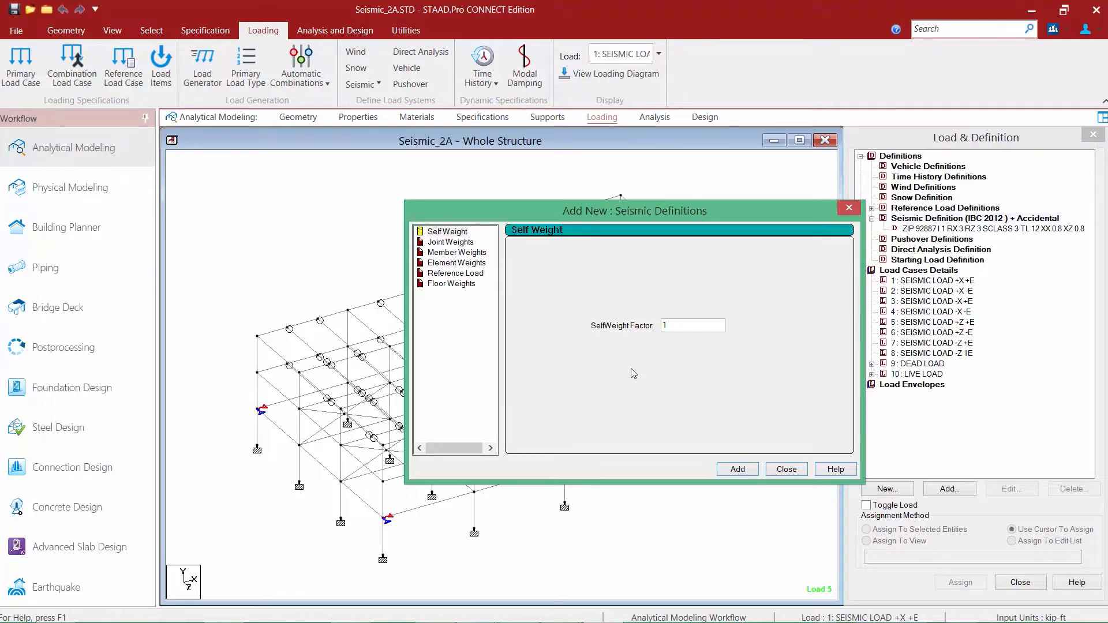
# Step: Add reference loads R1: DEAD LOAD with factor 1 and R3: STORAGE LOADS with factor 0.25 along Y to the seismic definition
pyautogui.click(452, 274)
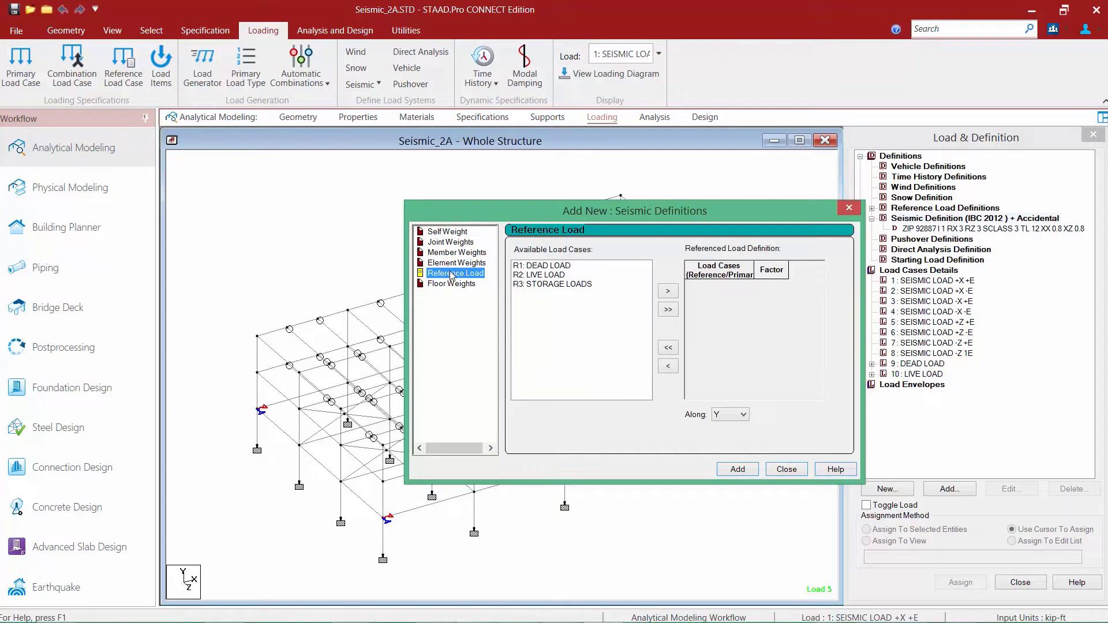
pyautogui.click(562, 266)
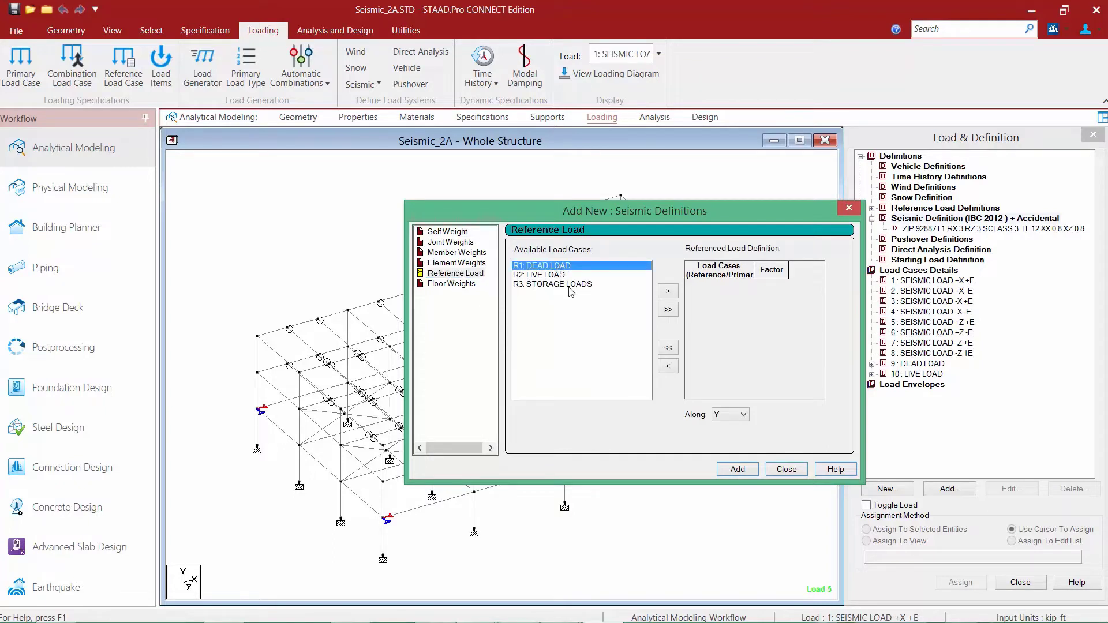
pyautogui.keyDown('ctrl'); pyautogui.click(569, 286); pyautogui.keyUp('ctrl')
pyautogui.click(667, 290)
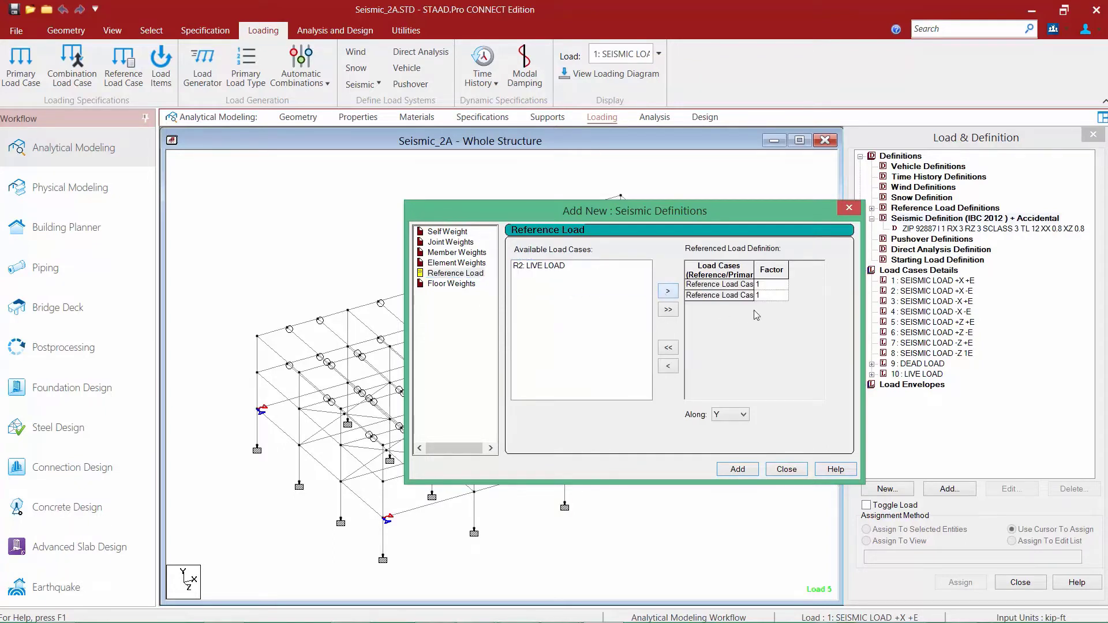
pyautogui.click(772, 295)
pyautogui.write('0.25')
pyautogui.click(737, 471)
pyautogui.click(776, 471)
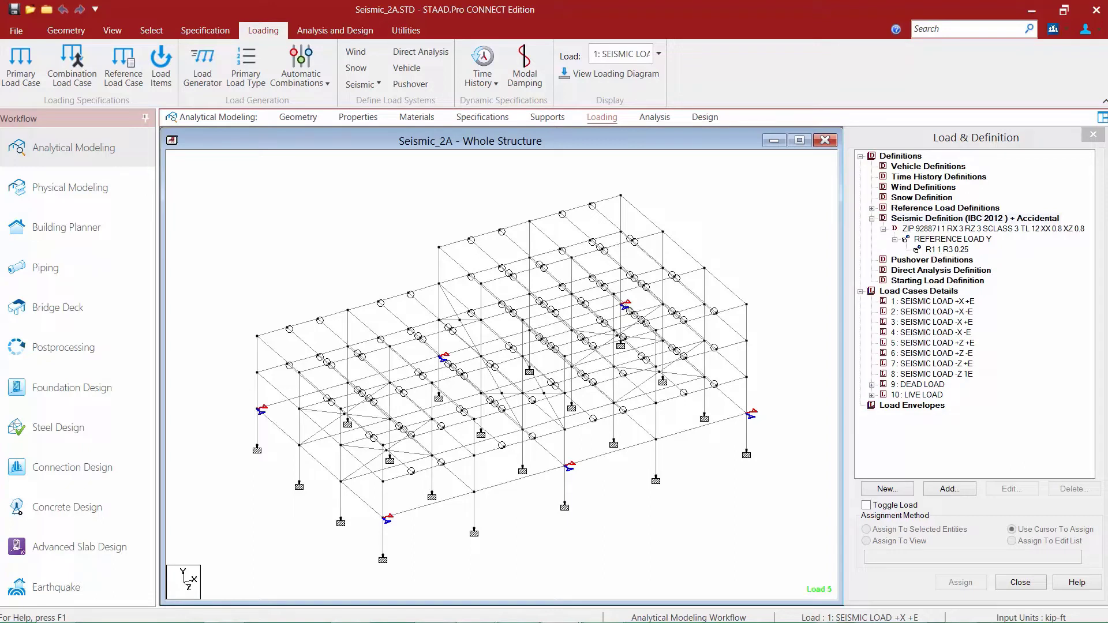
# Step: Add an X-direction seismic load with factor 1 and accidental torsion factor 1 to load case 1: SEISMIC LOAD +X +E
pyautogui.click(927, 302)
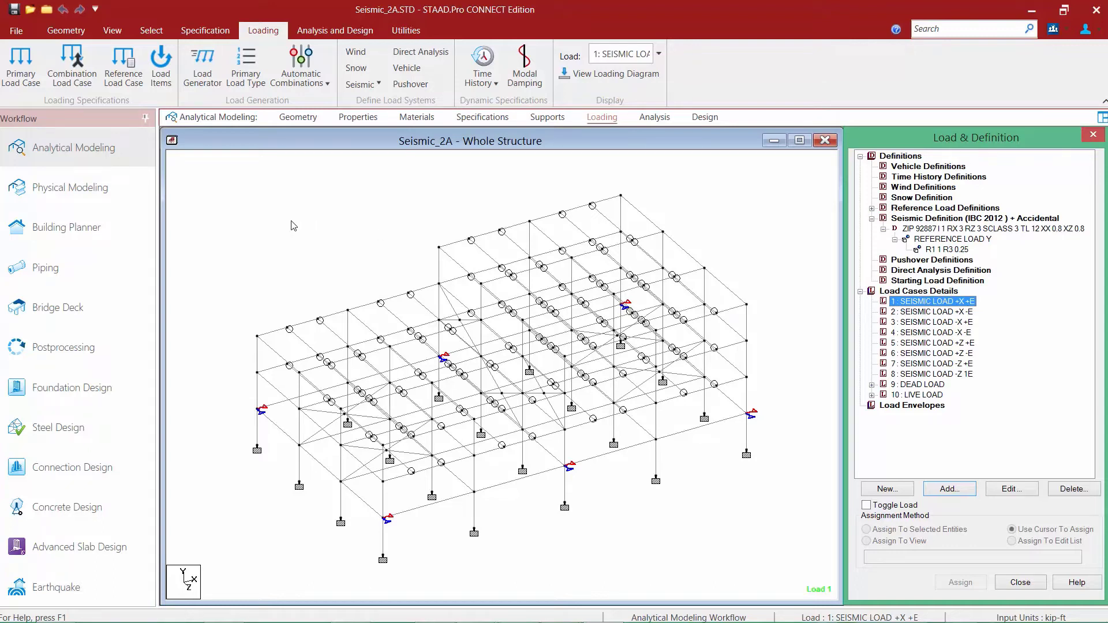
pyautogui.click(160, 79)
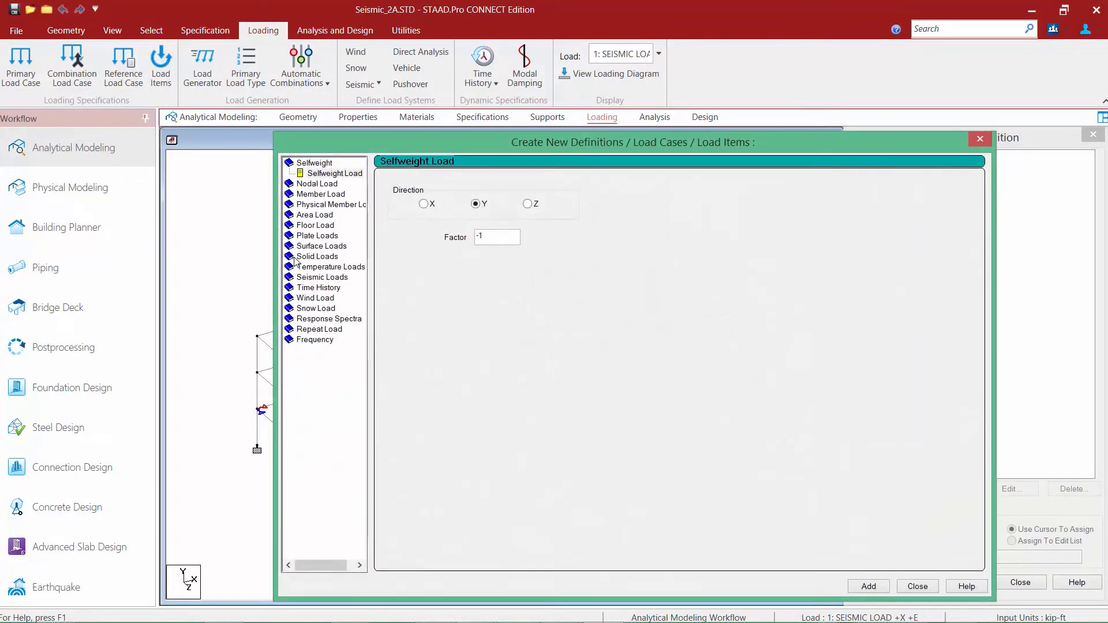
pyautogui.click(302, 279)
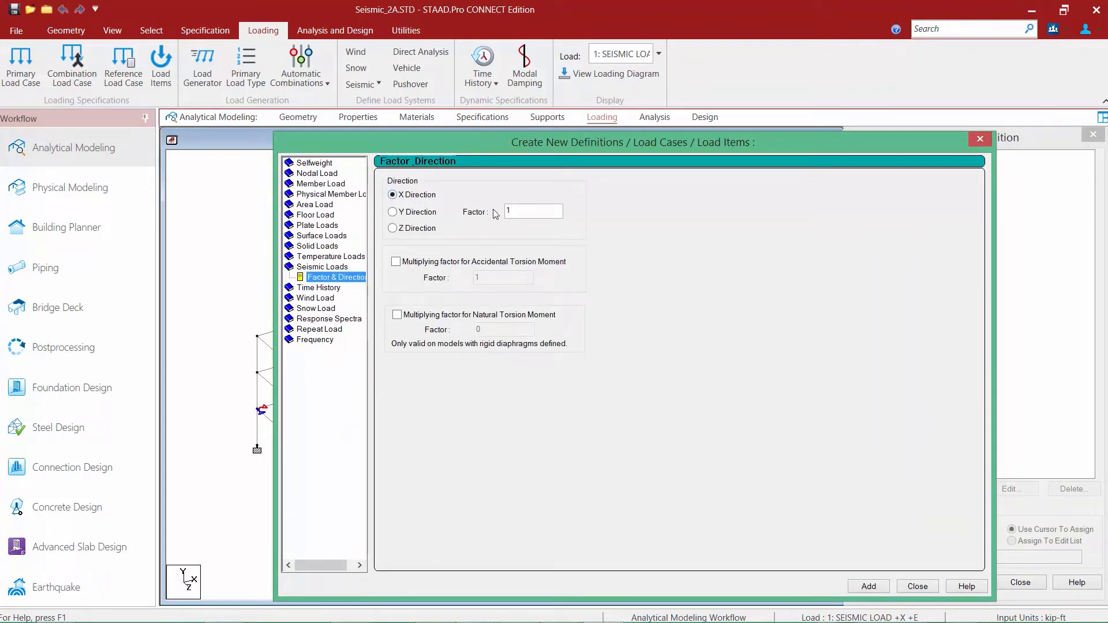
pyautogui.click(527, 214)
pyautogui.doubleClick(527, 214)
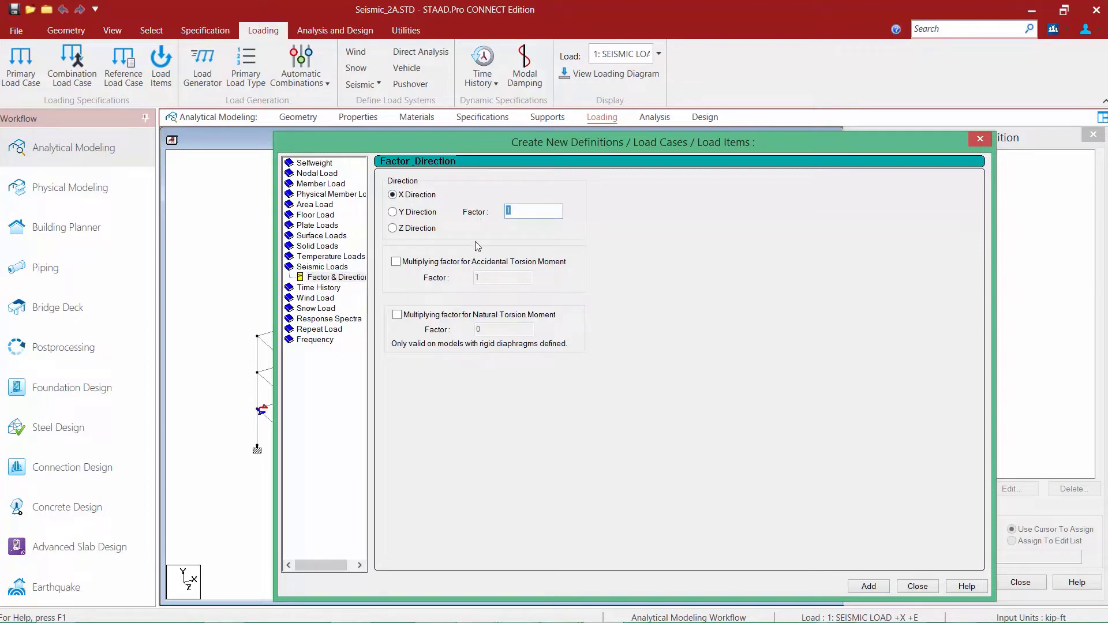
pyautogui.click(397, 262)
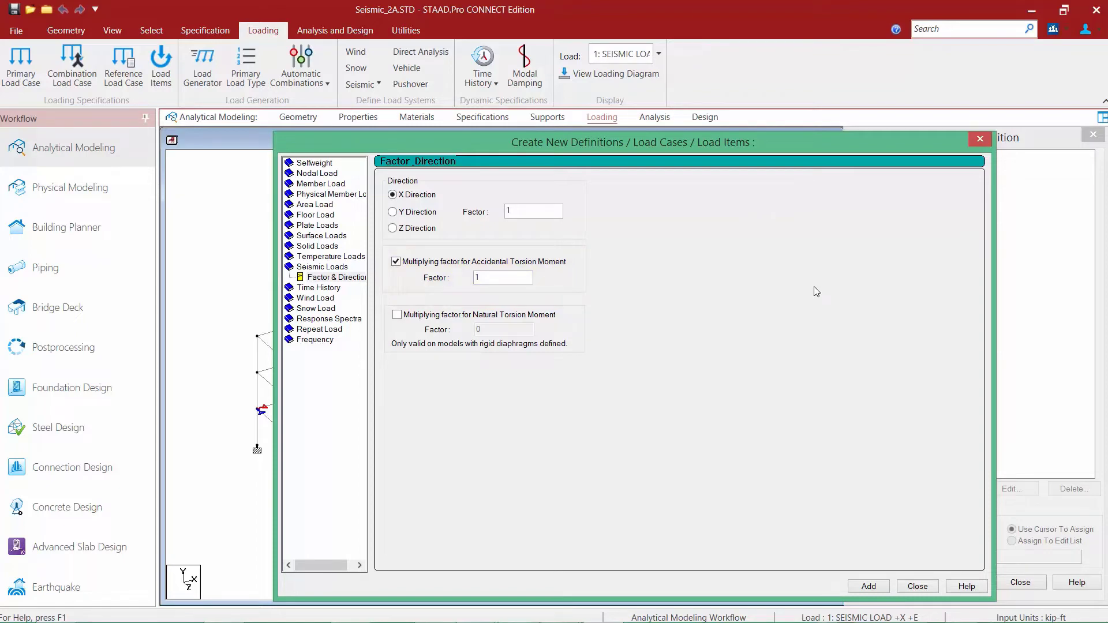
pyautogui.click(868, 587)
pyautogui.click(918, 587)
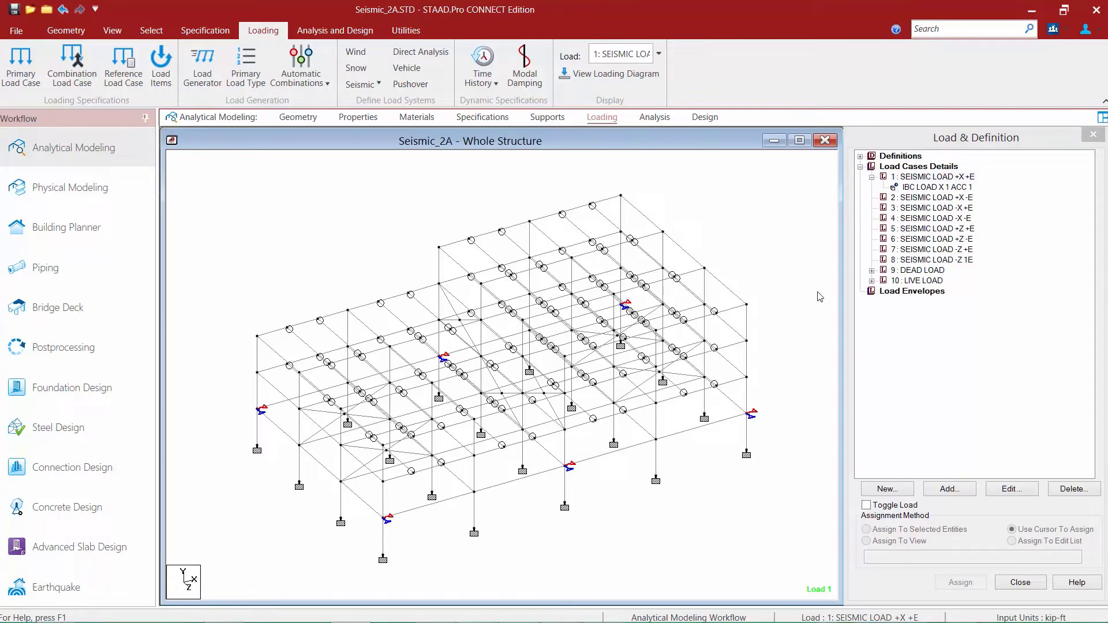
# Step: Add an X-direction seismic load with factor 1 and accidental torsion factor -1 to load case 2: SEISMIC LOAD +X -E
pyautogui.click(916, 198)
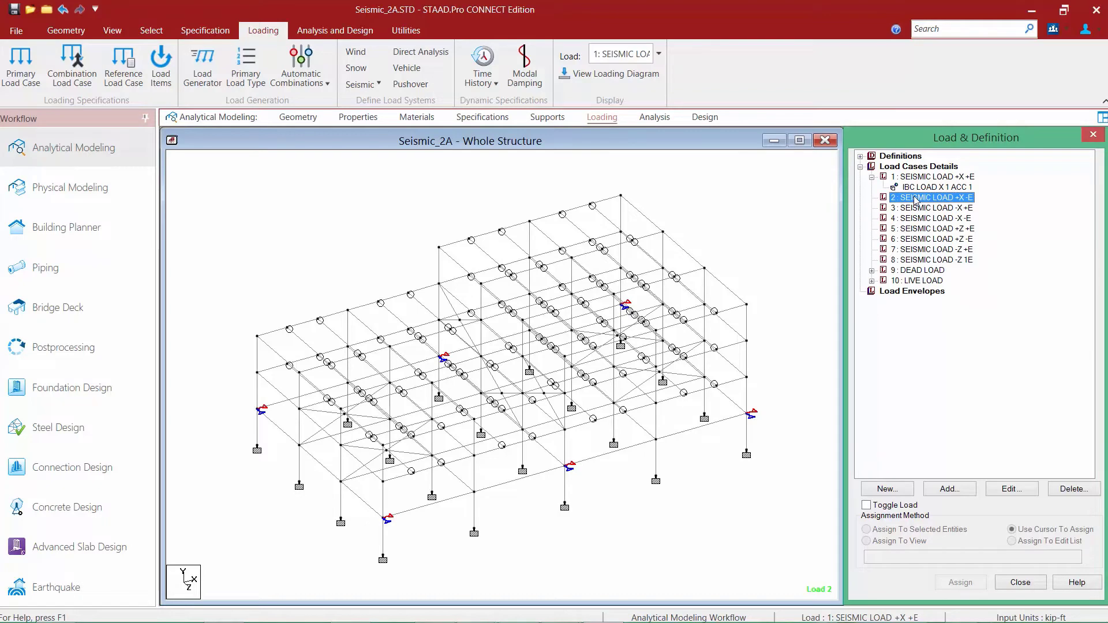
pyautogui.click(161, 77)
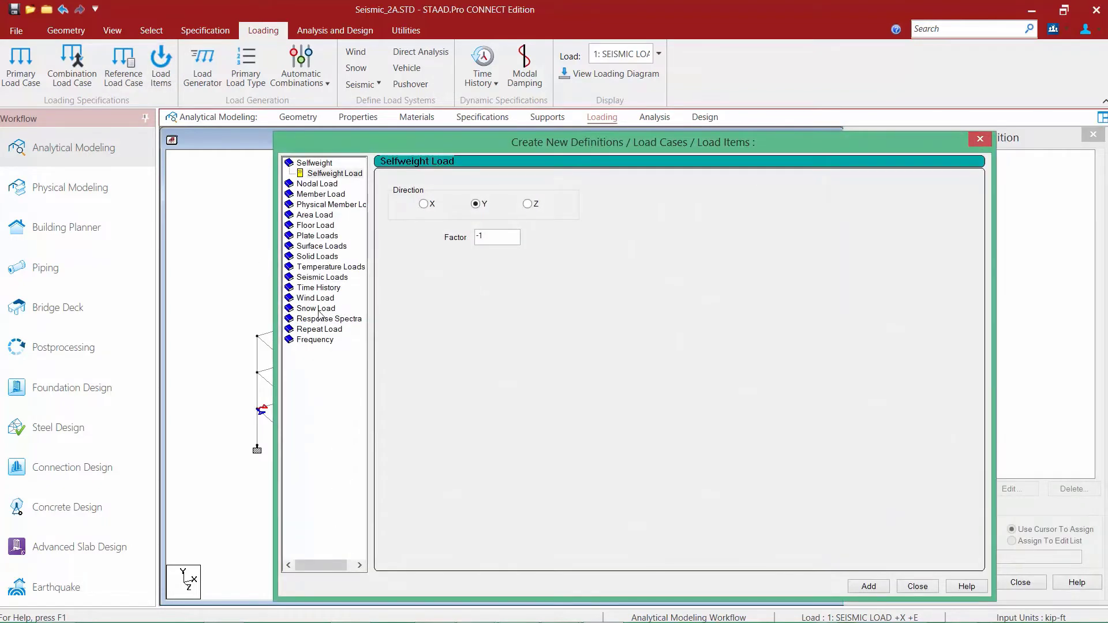
pyautogui.click(318, 278)
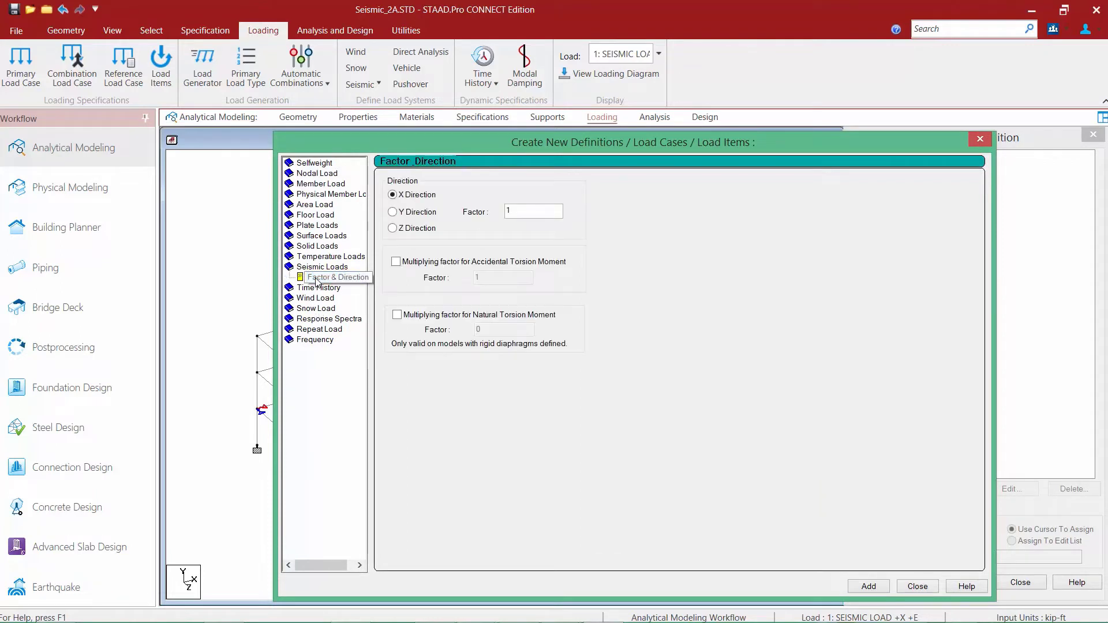
pyautogui.doubleClick(524, 212)
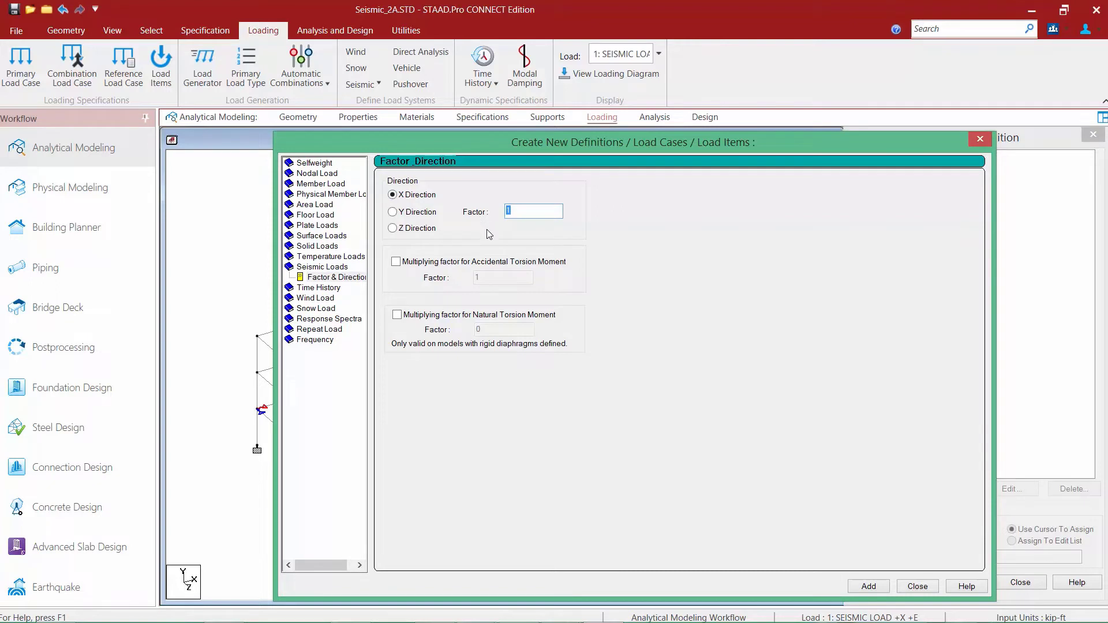
pyautogui.click(396, 262)
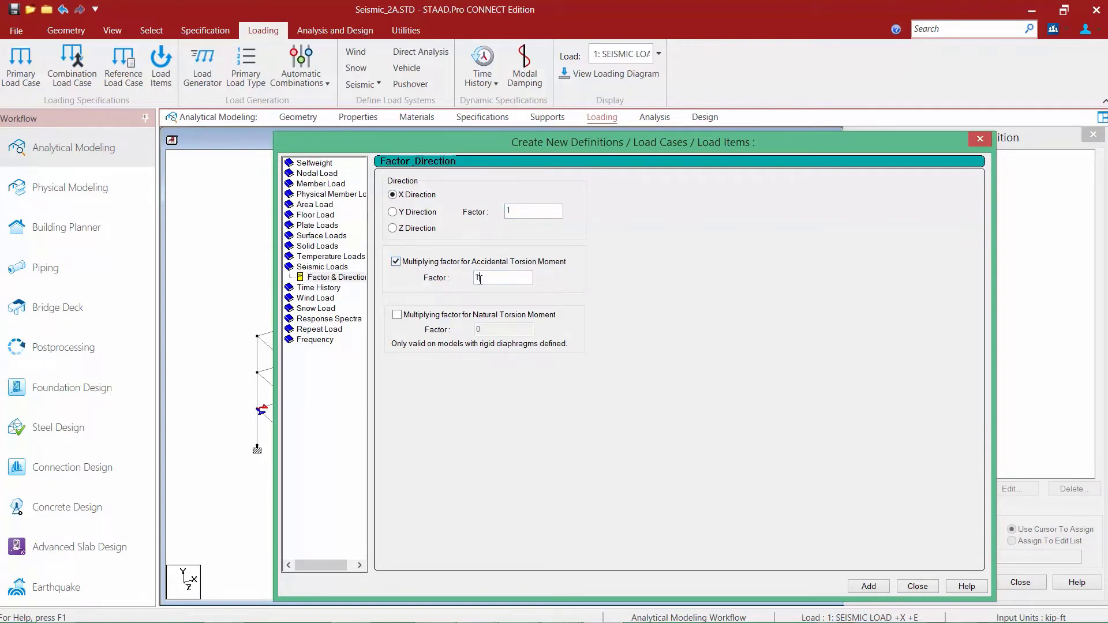
pyautogui.doubleClick(481, 278)
pyautogui.write('-1')
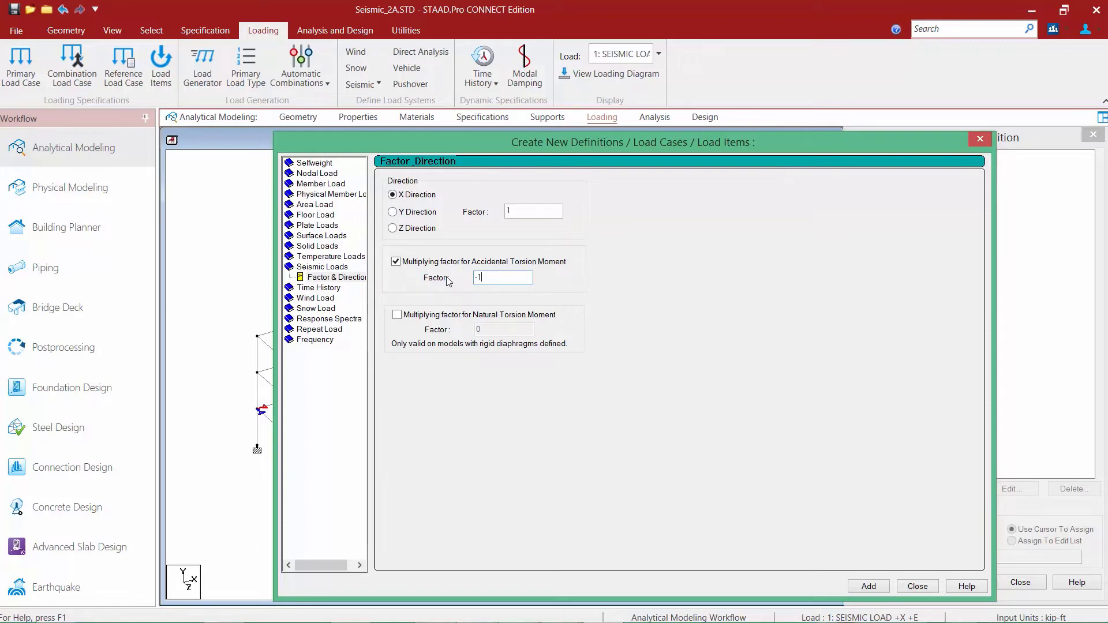
pyautogui.click(869, 586)
pyautogui.click(915, 587)
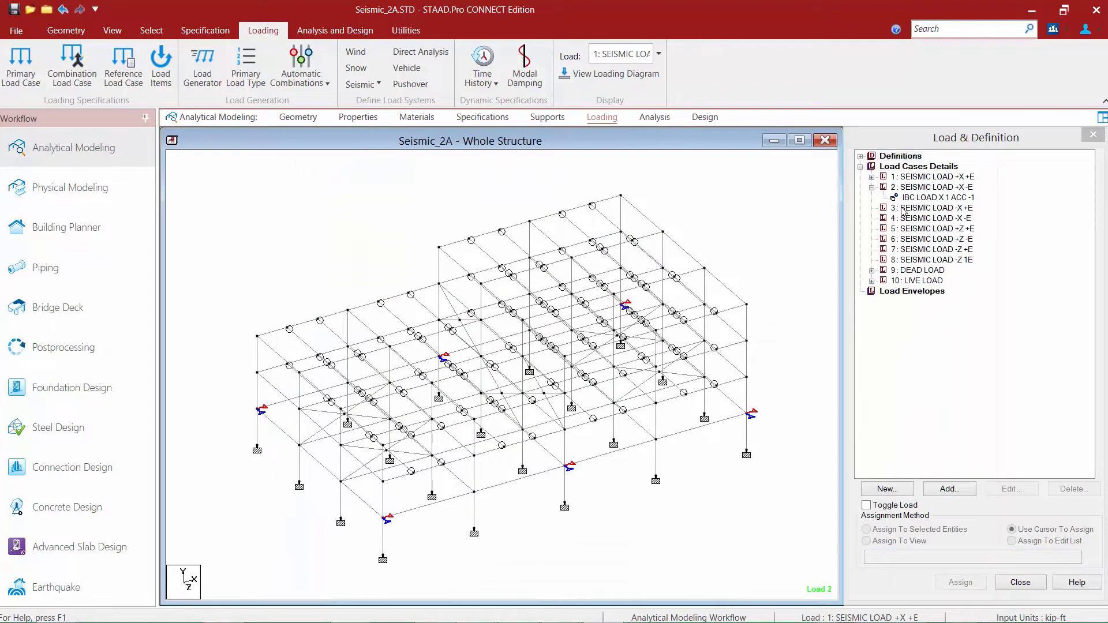
# Step: Add X-direction seismic loads with factor -1 to load cases 3 and 4, using accidental torsion factors 1 and -1 respectively
pyautogui.click(903, 209)
pyautogui.click(949, 489)
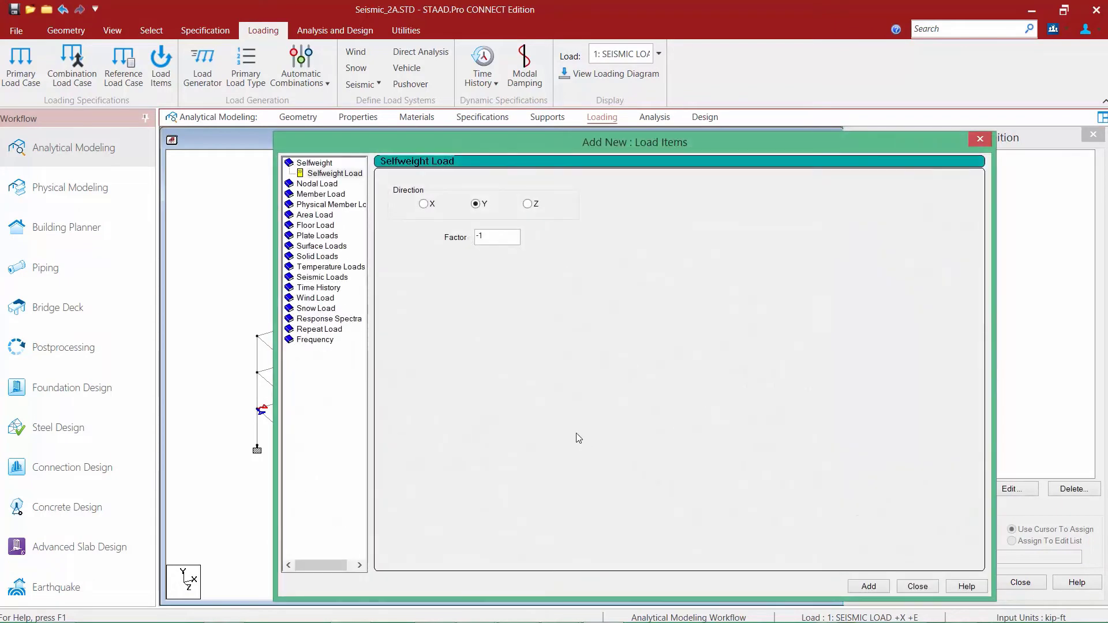
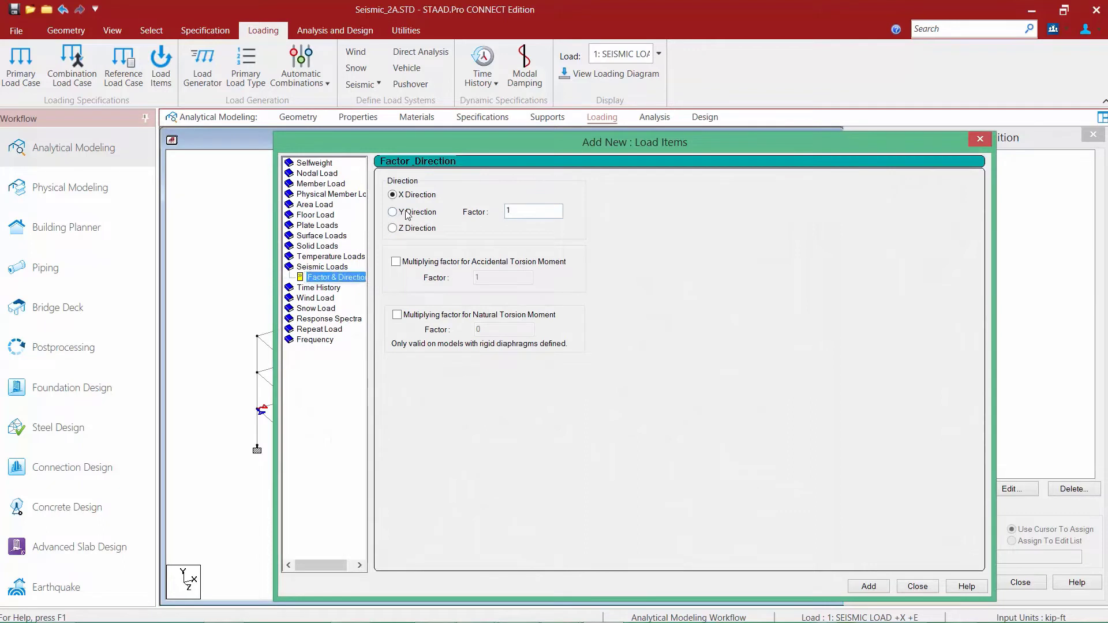
pyautogui.click(507, 212)
pyautogui.write('-')
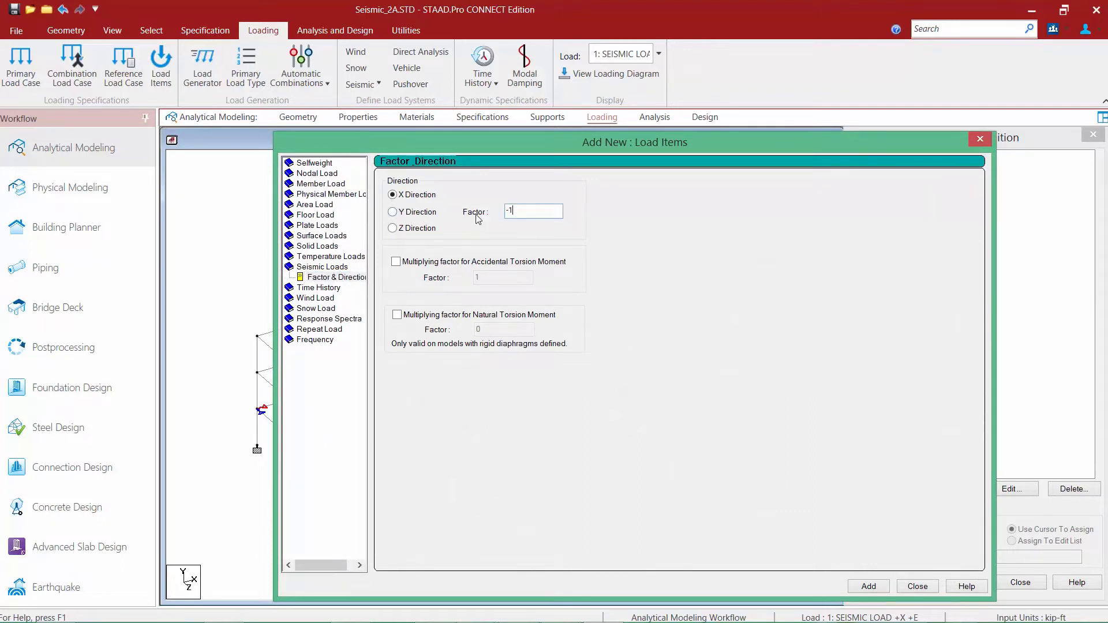
pyautogui.click(396, 261)
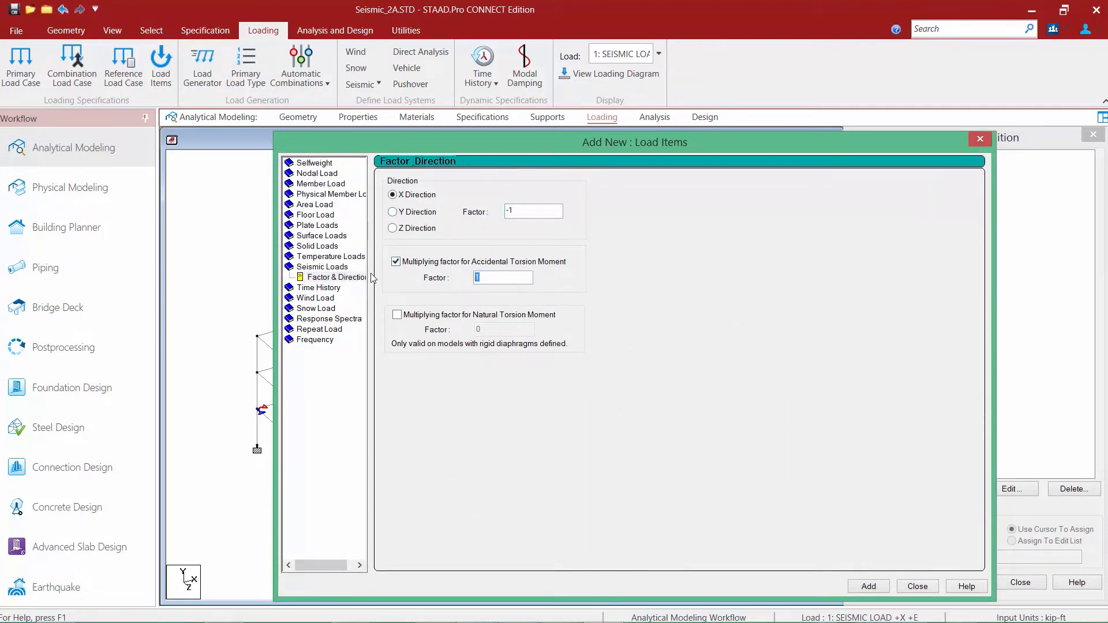
pyautogui.write('-1')
pyautogui.click(868, 587)
pyautogui.click(917, 586)
# Step: Add a Z-direction seismic load with factor 1 and accidental torsion factor 1 to load case 5: SEISMIC LOAD +Z +E
pyautogui.click(895, 251)
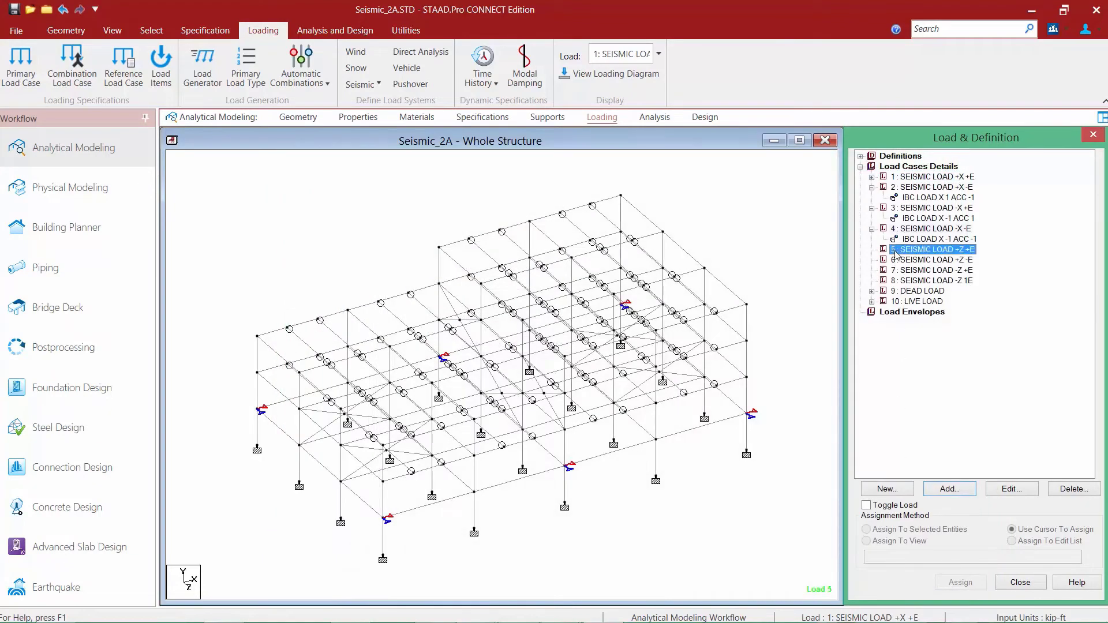
pyautogui.click(951, 491)
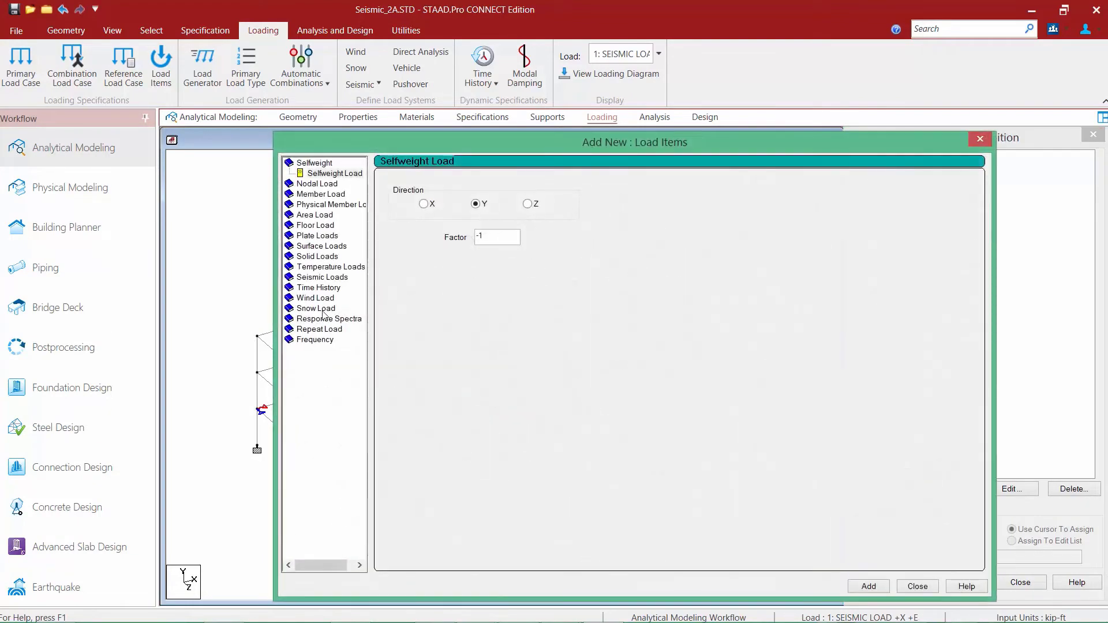
pyautogui.click(316, 277)
pyautogui.click(440, 230)
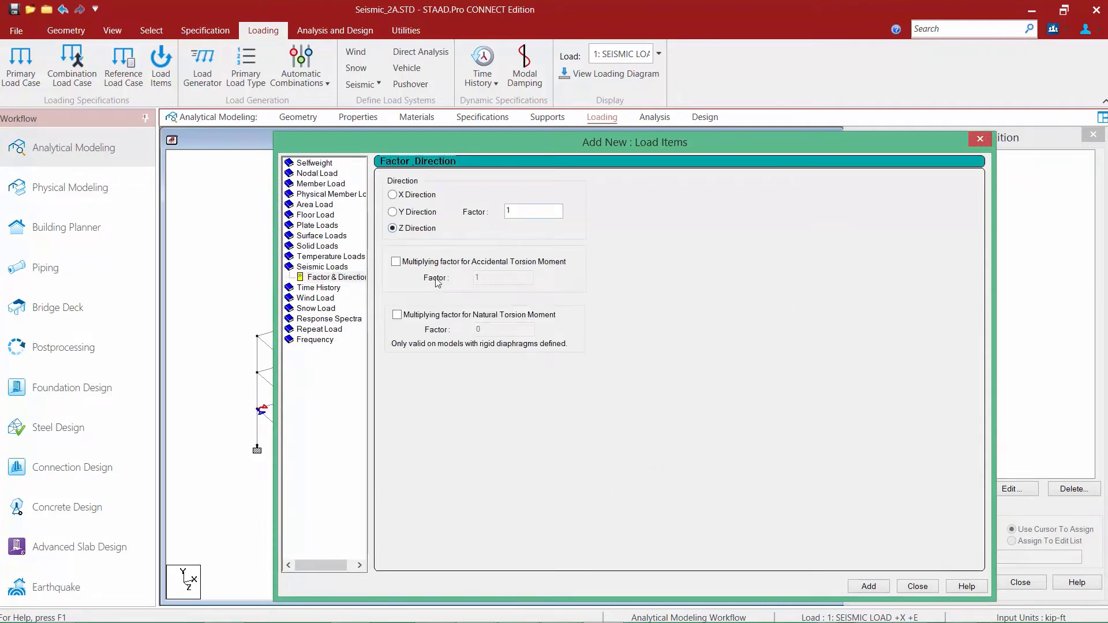
pyautogui.click(437, 263)
pyautogui.click(869, 587)
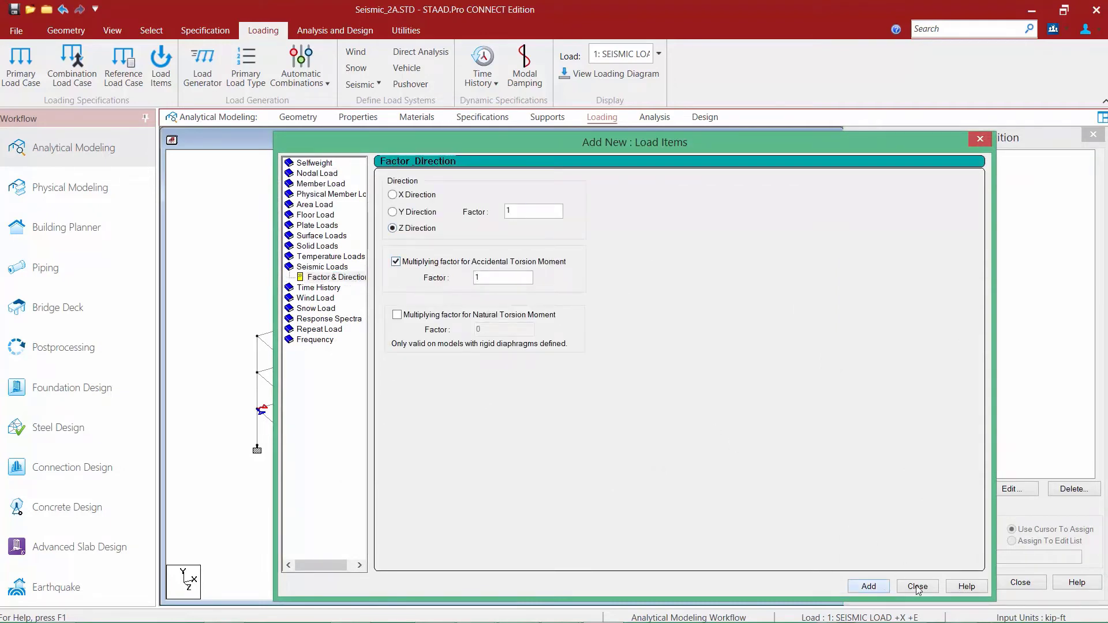
pyautogui.click(917, 586)
# Step: Add a Z-direction seismic load with factor 1 and accidental torsion factor -1 to load case 6: SEISMIC LOAD +Z -E
pyautogui.click(915, 269)
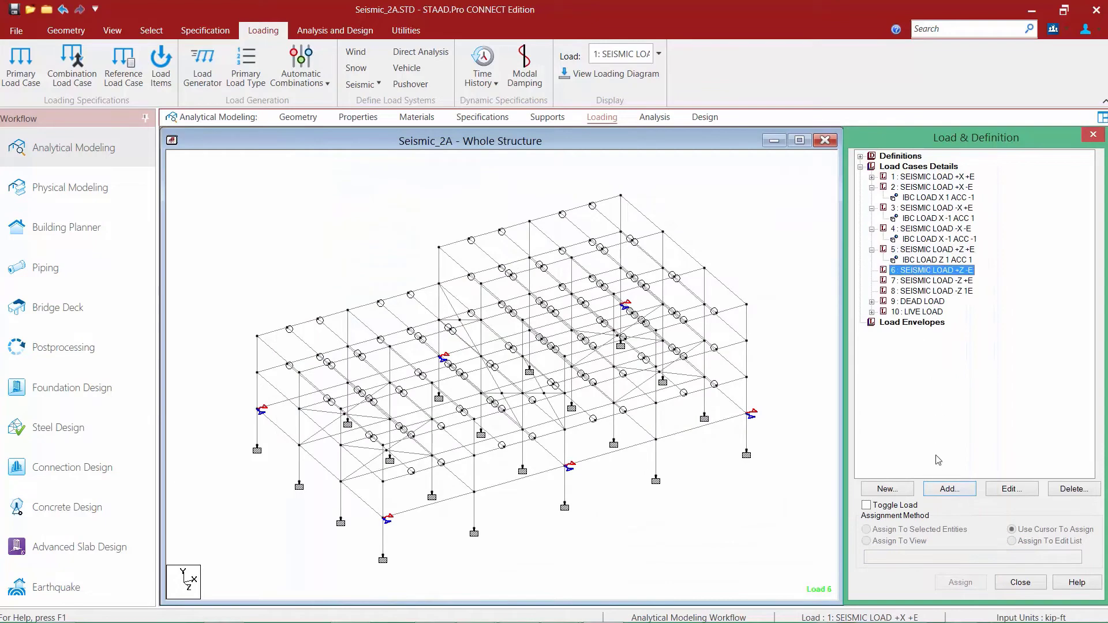
pyautogui.click(942, 488)
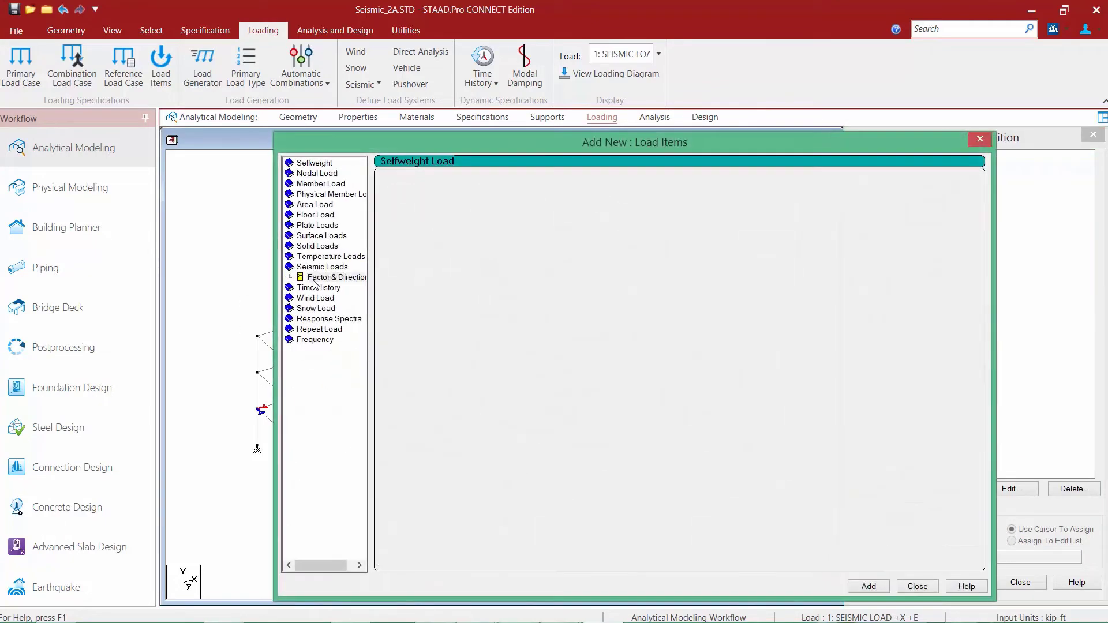
pyautogui.click(314, 278)
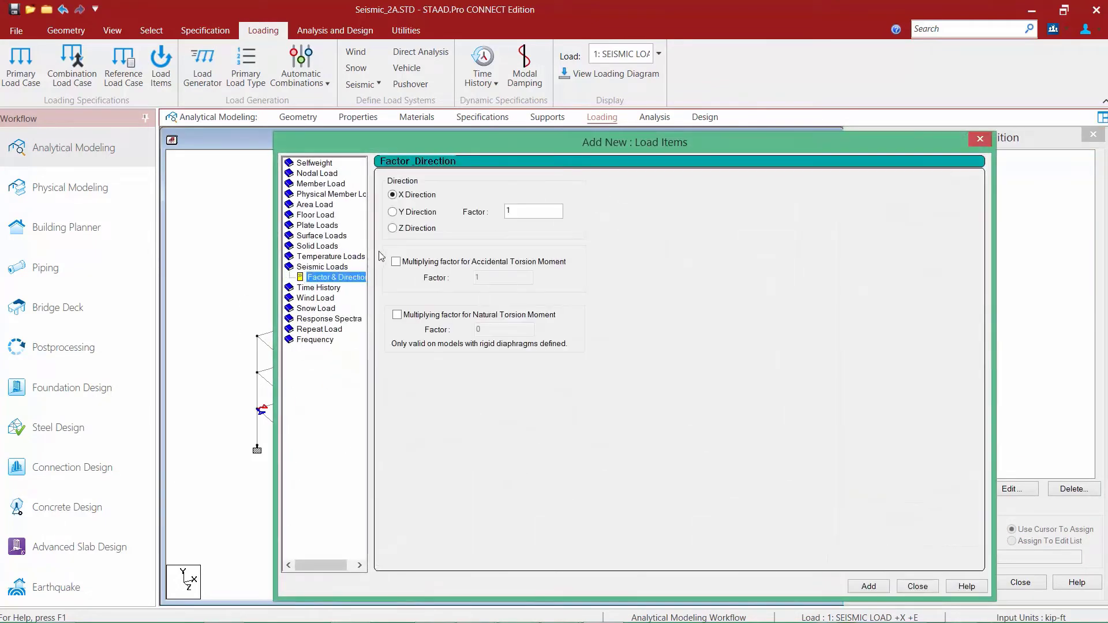
pyautogui.click(403, 229)
pyautogui.click(396, 262)
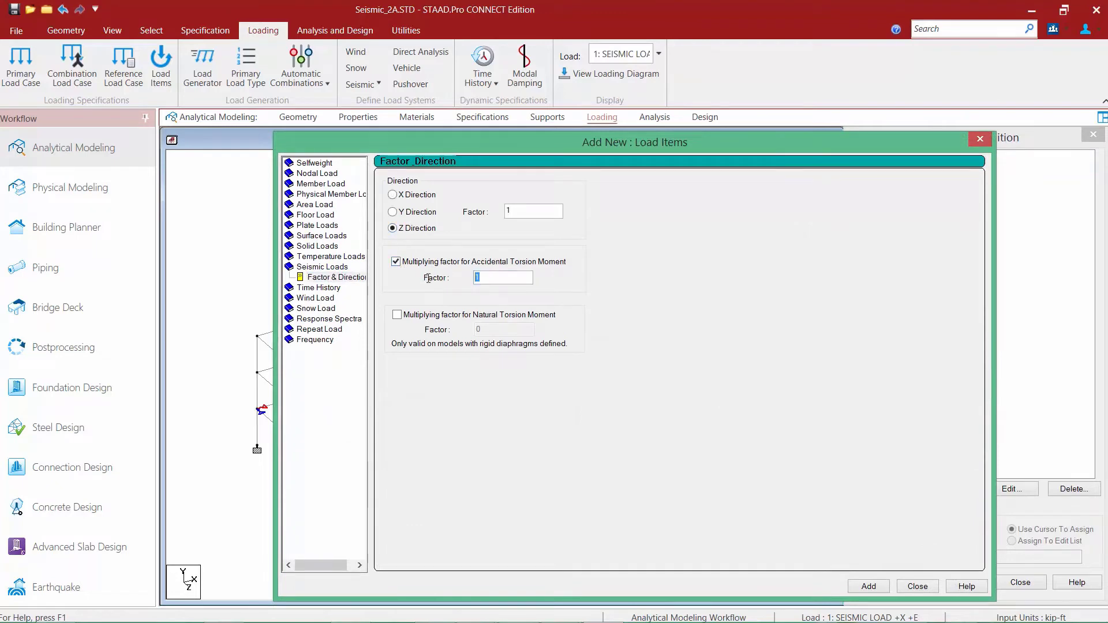
pyautogui.click(475, 278)
pyautogui.write('-')
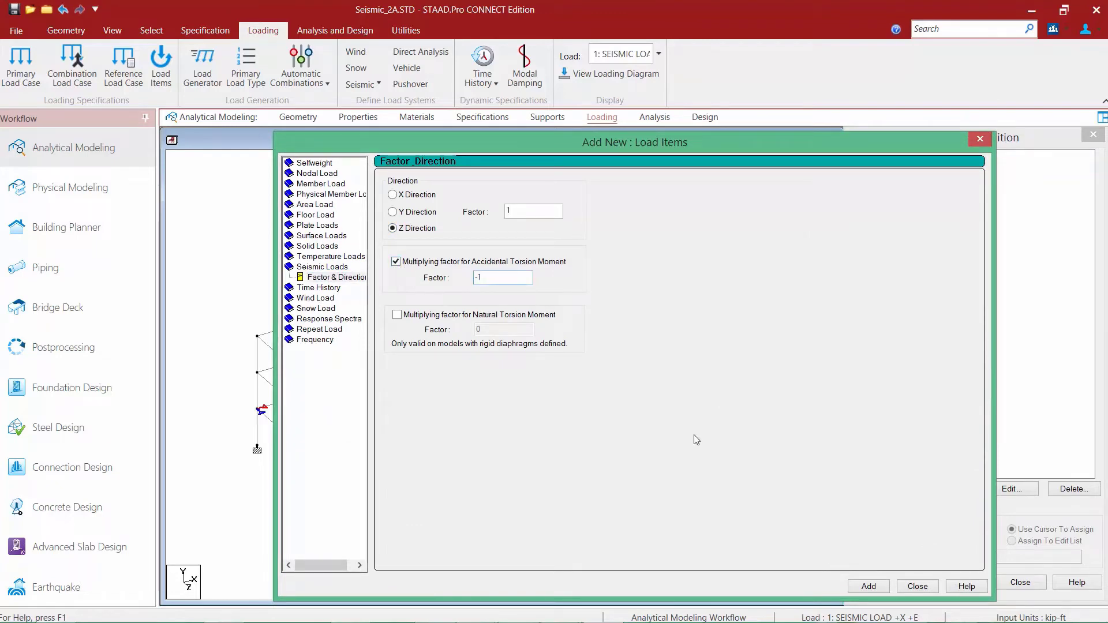
pyautogui.click(868, 586)
pyautogui.click(918, 586)
# Step: Add a Z-direction seismic load with factor -1 and accidental torsion factor 1 to load case 7: SEISMIC LOAD -Z +E
pyautogui.click(920, 294)
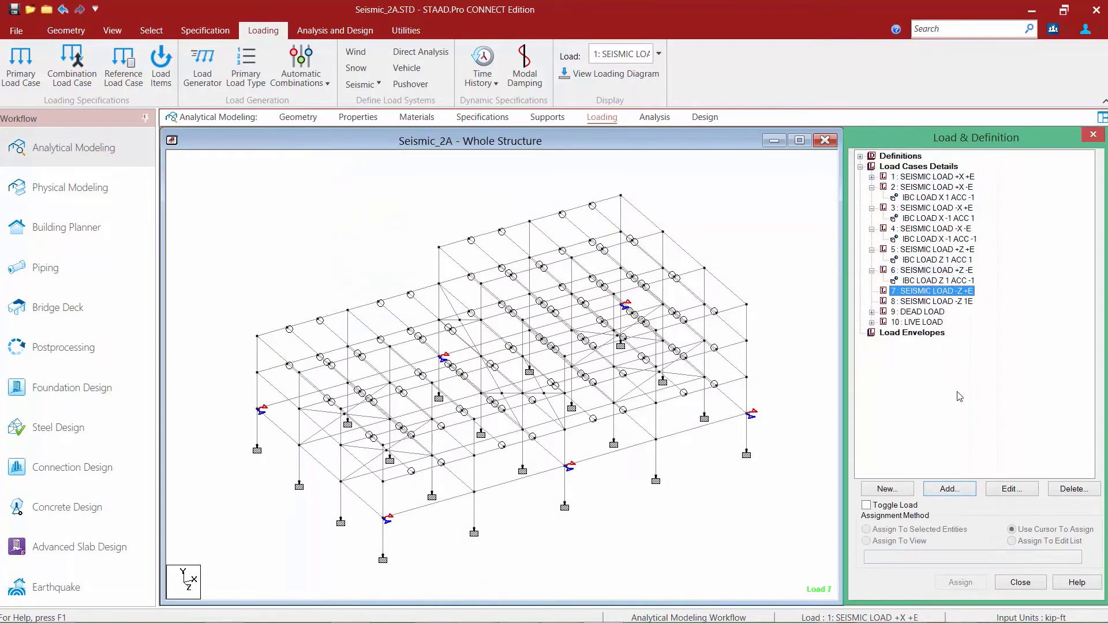
pyautogui.click(950, 491)
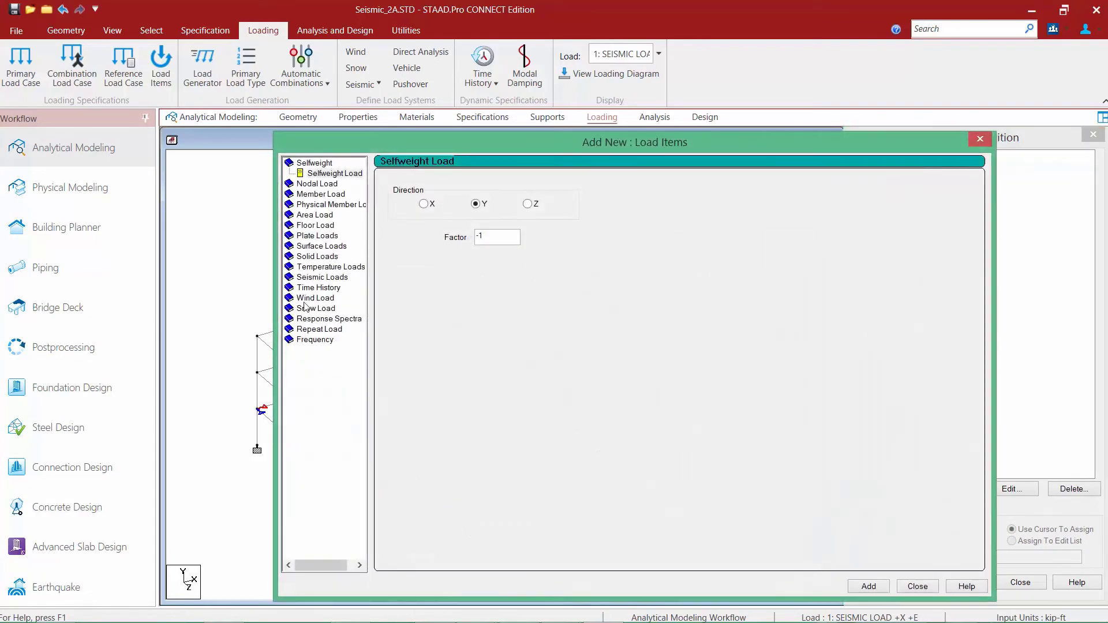
pyautogui.click(306, 276)
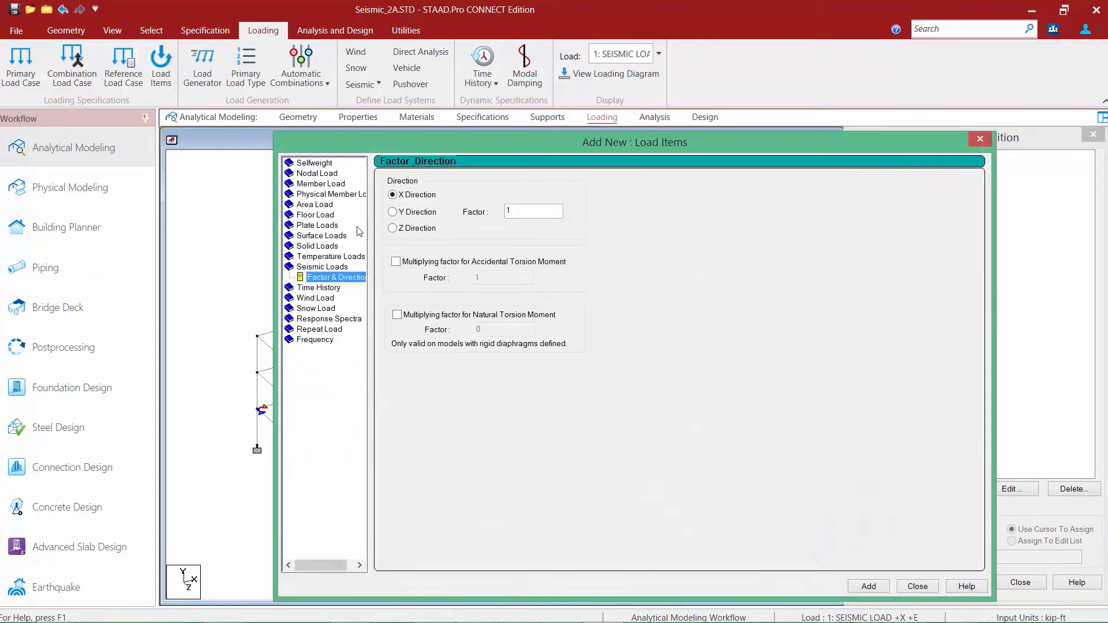
pyautogui.click(411, 228)
pyautogui.press('Tab')
pyautogui.write('-1')
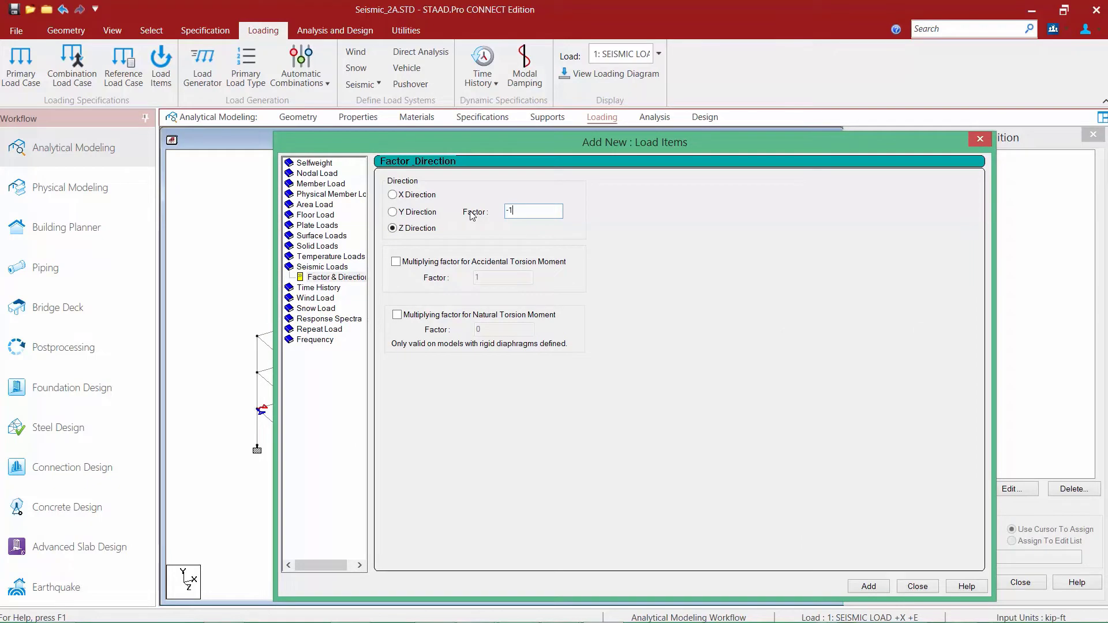
pyautogui.click(461, 262)
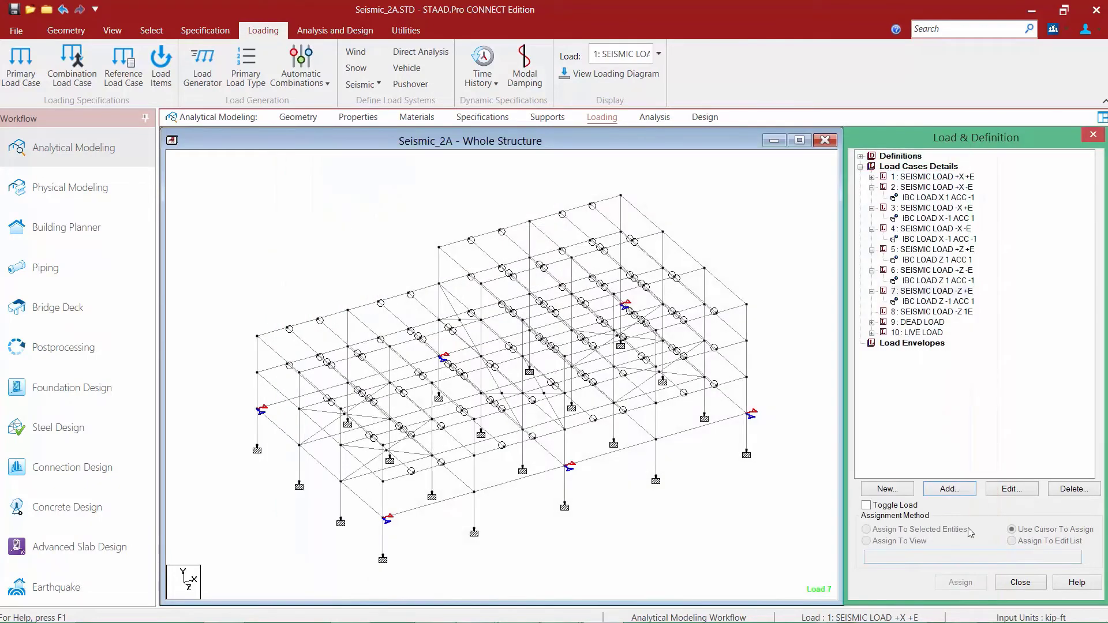
pyautogui.click(917, 587)
# Step: Add a Z-direction seismic load with factor -1 and accidental torsion factor -1 to load case 8: SEISMIC LOAD -Z 1E
pyautogui.click(923, 311)
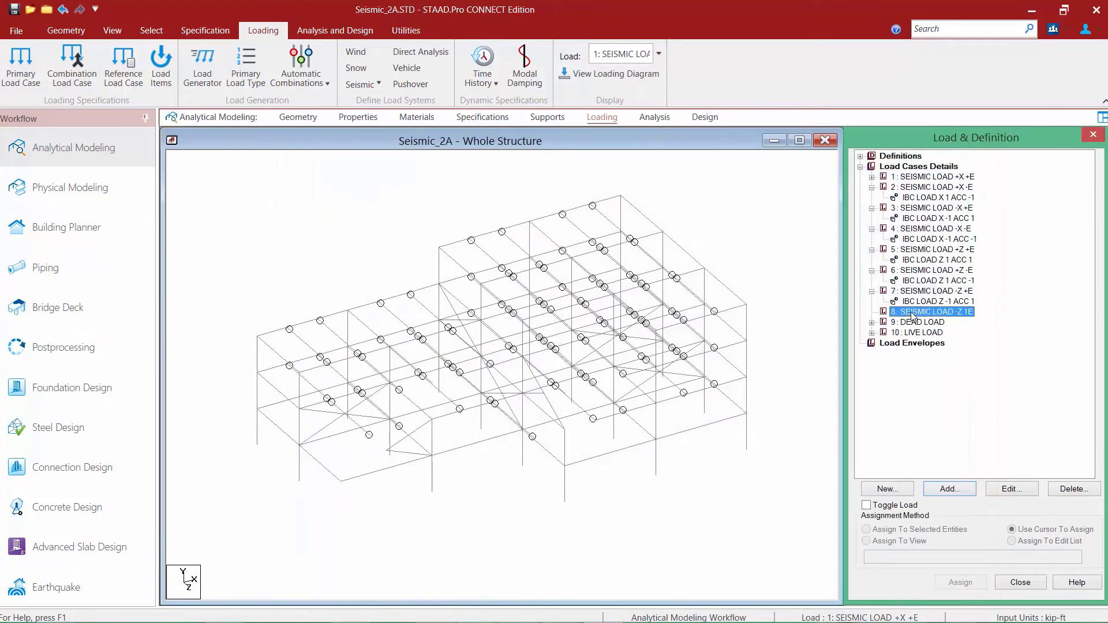
pyautogui.press('Return')
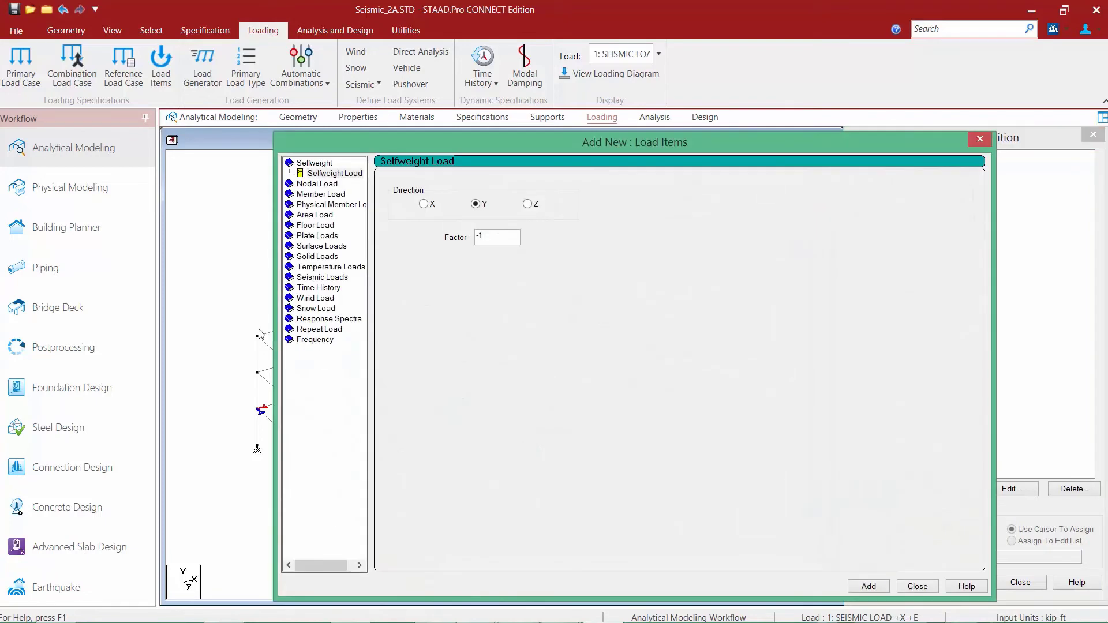
pyautogui.click(294, 281)
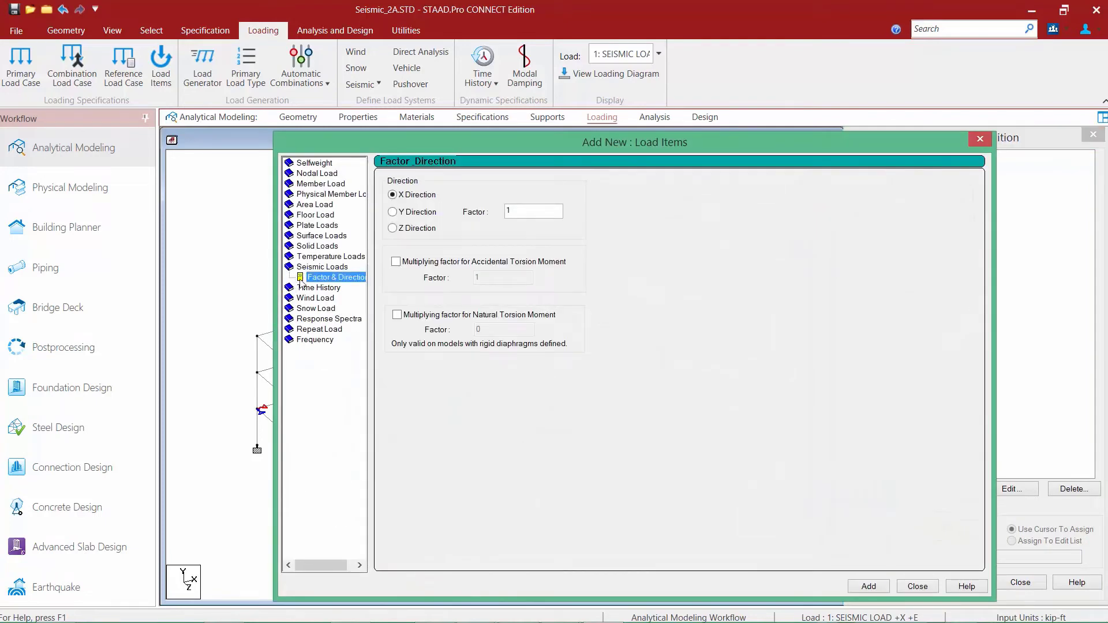
pyautogui.click(402, 230)
pyautogui.doubleClick(518, 216)
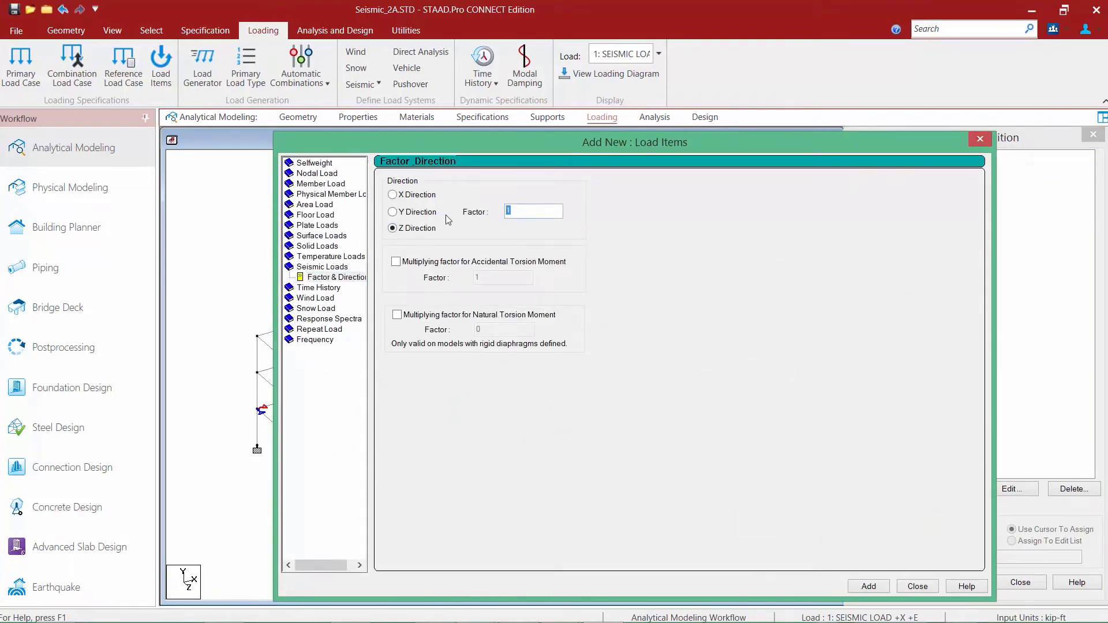
pyautogui.write('-1')
pyautogui.click(396, 261)
pyautogui.press('Tab')
pyautogui.write('-1')
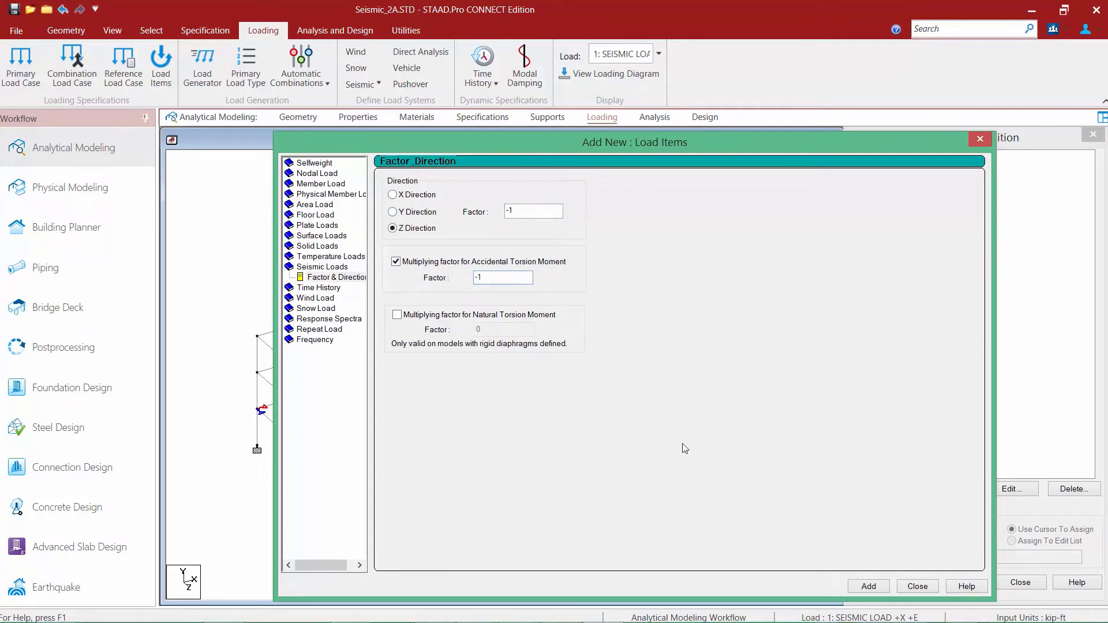
pyautogui.click(916, 587)
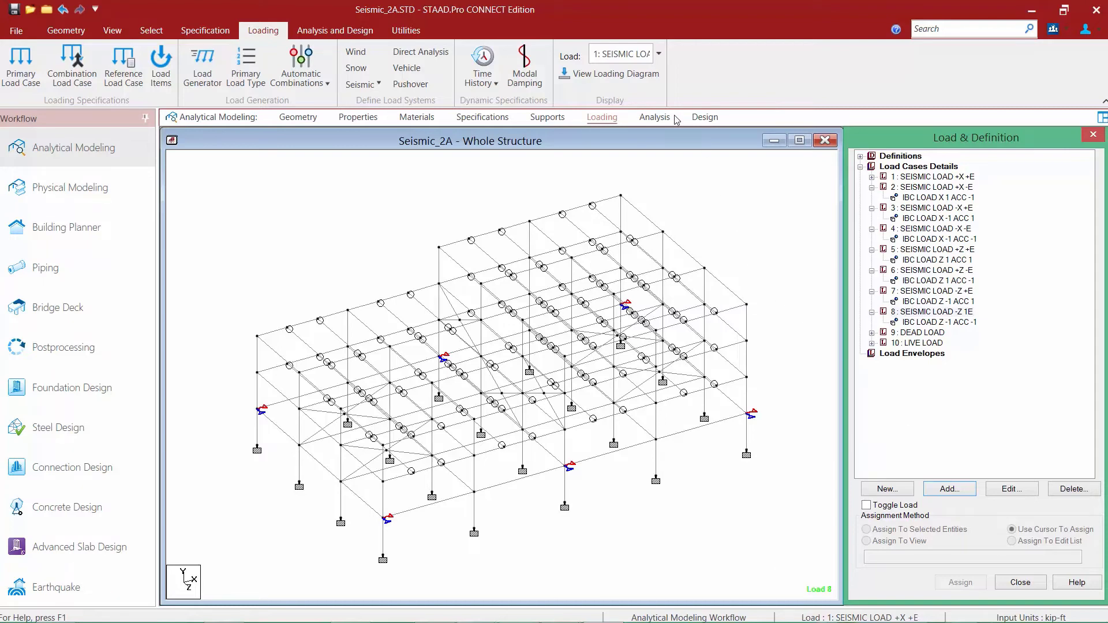
# Step: Run the analysis, saving the modified structure, and open the analysis output file
pyautogui.click(655, 118)
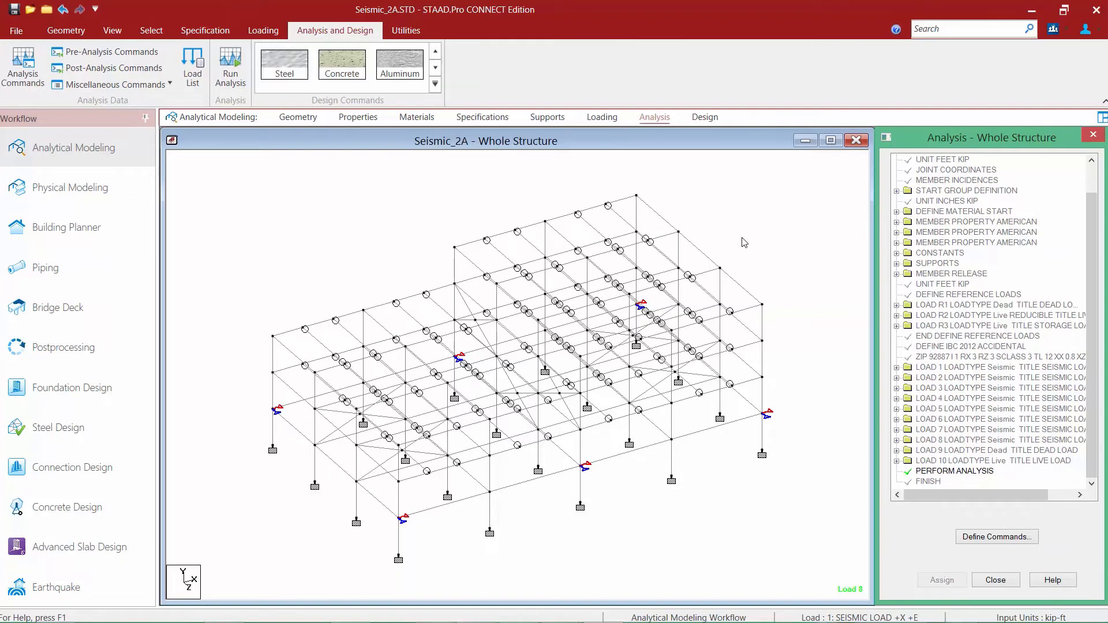
pyautogui.click(231, 63)
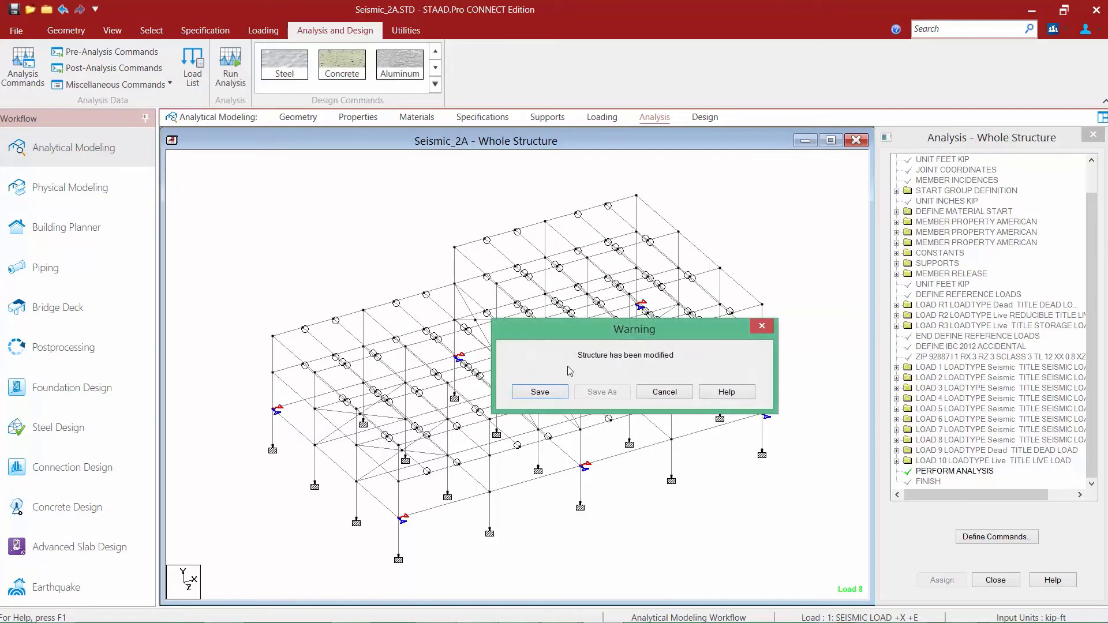
pyautogui.click(540, 392)
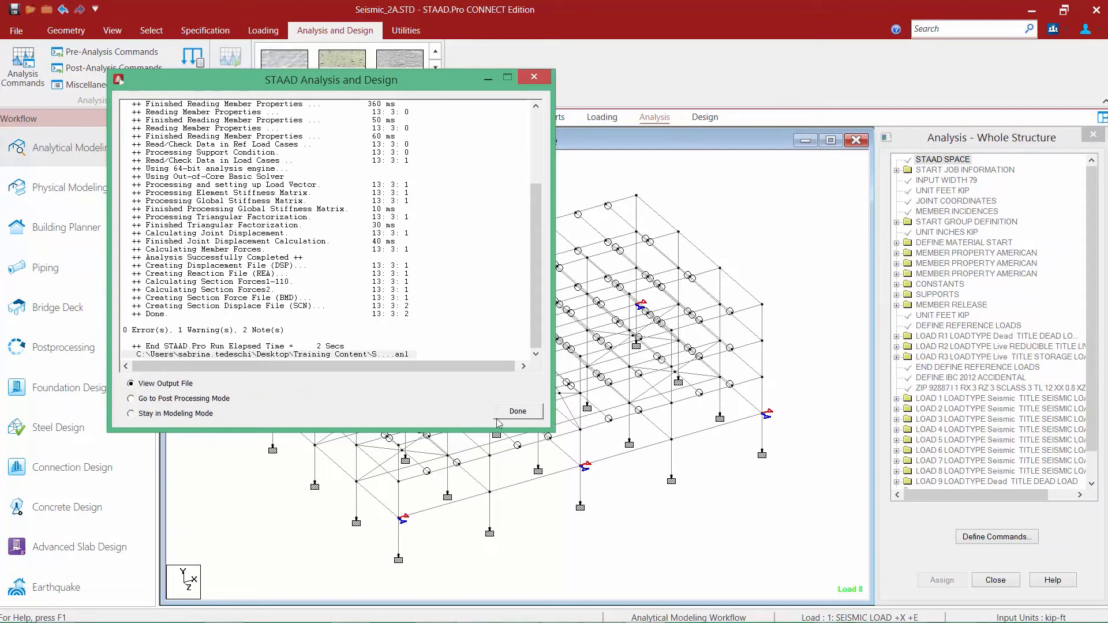
pyautogui.click(513, 412)
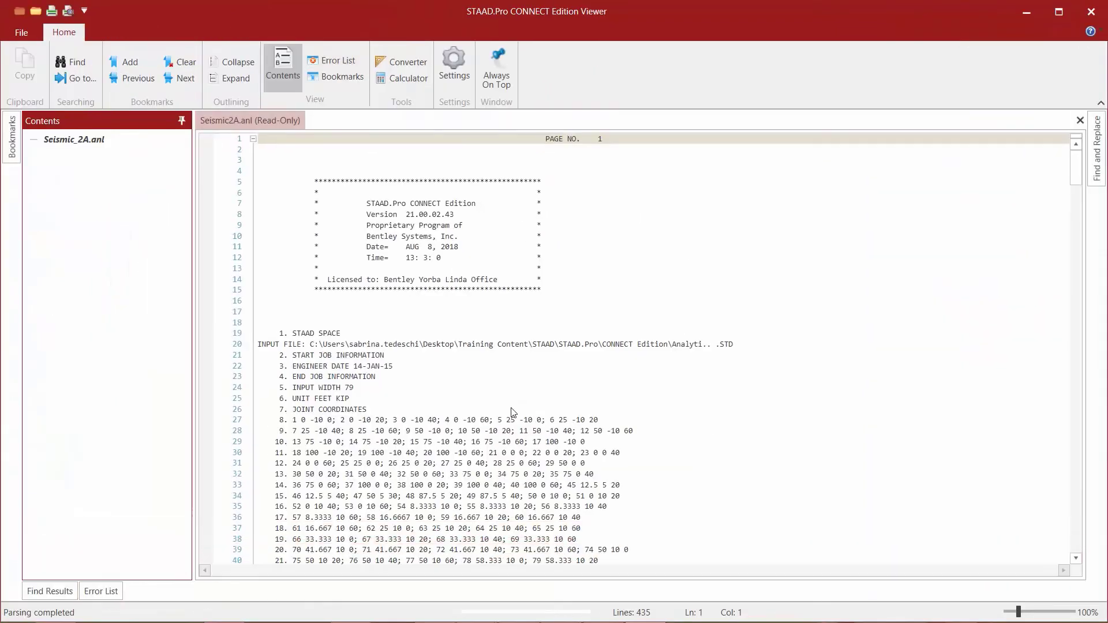
# Step: Examine the IBC 2012 seismic parameters, time periods and design base shear along X and Z in the output file
pyautogui.click(511, 412)
pyautogui.scroll(-20, 511, 412)
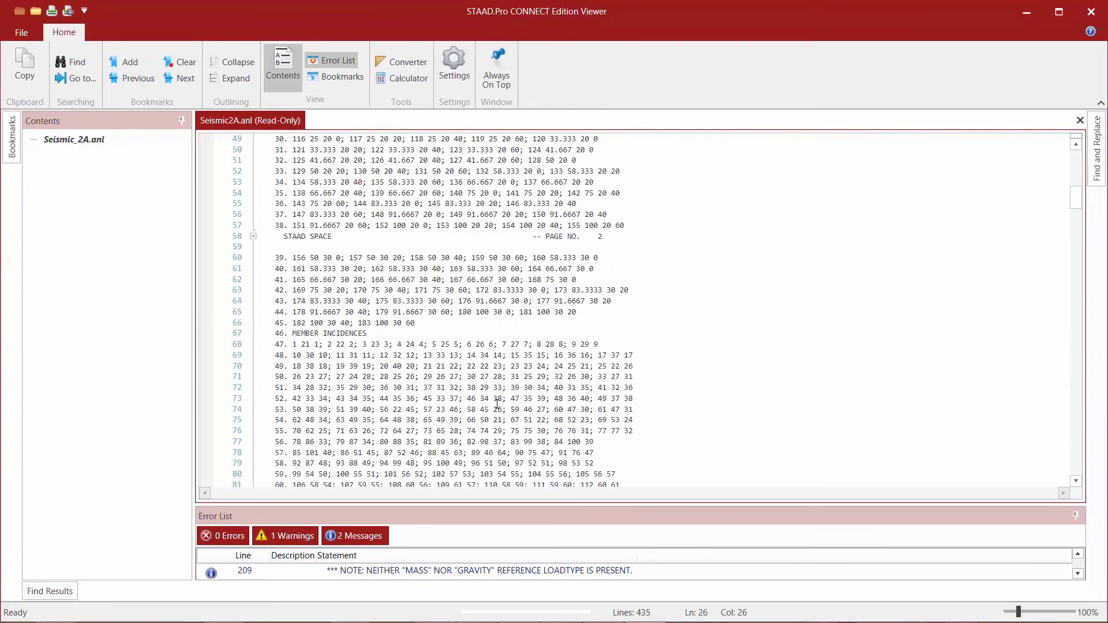
pyautogui.scroll(-20, 485, 397)
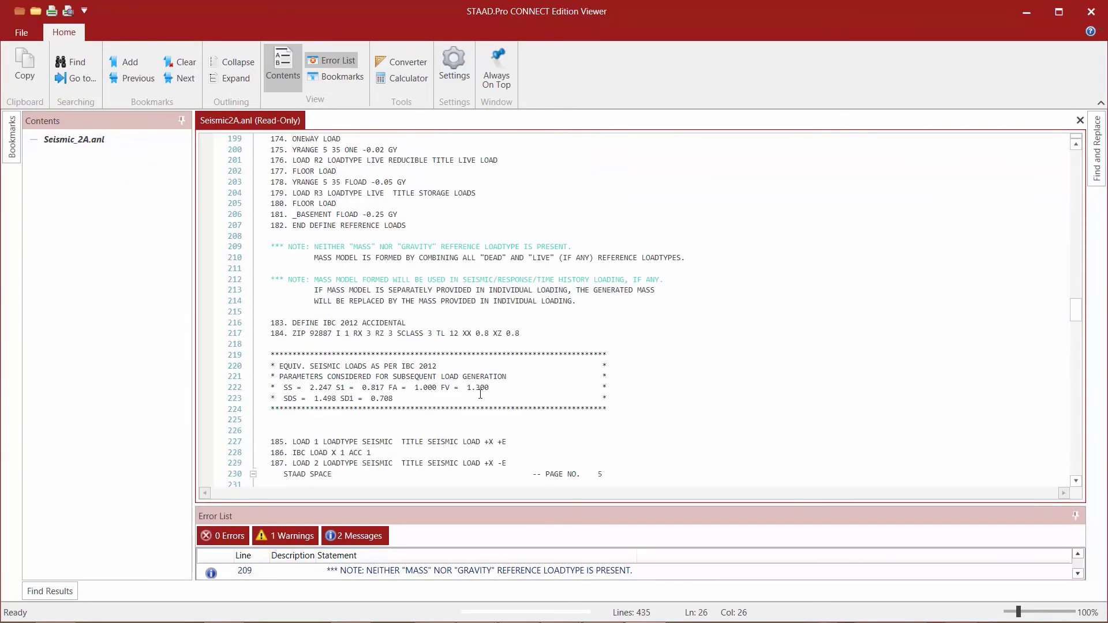
pyautogui.scroll(-6, 476, 401)
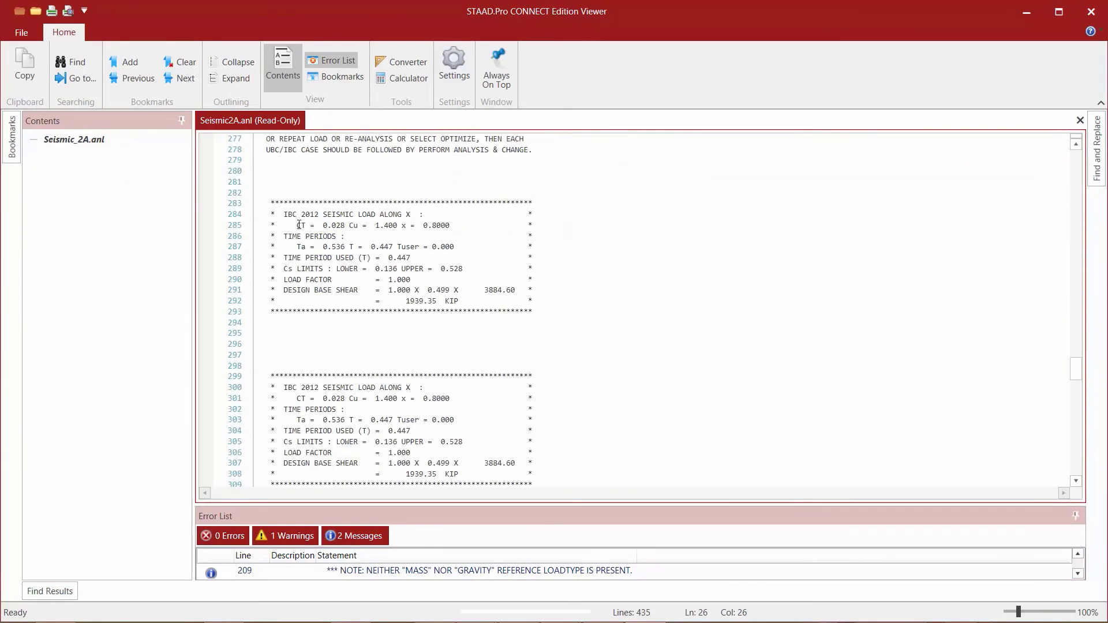
pyautogui.moveTo(271, 205); pyautogui.dragTo(560, 307)
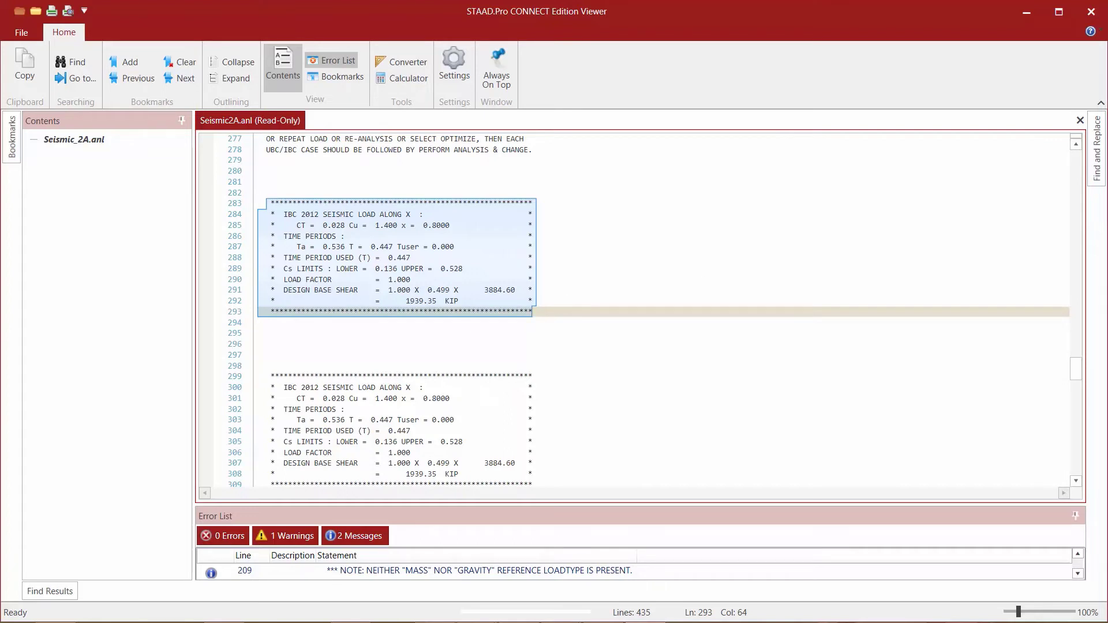
pyautogui.moveTo(279, 373); pyautogui.dragTo(596, 427)
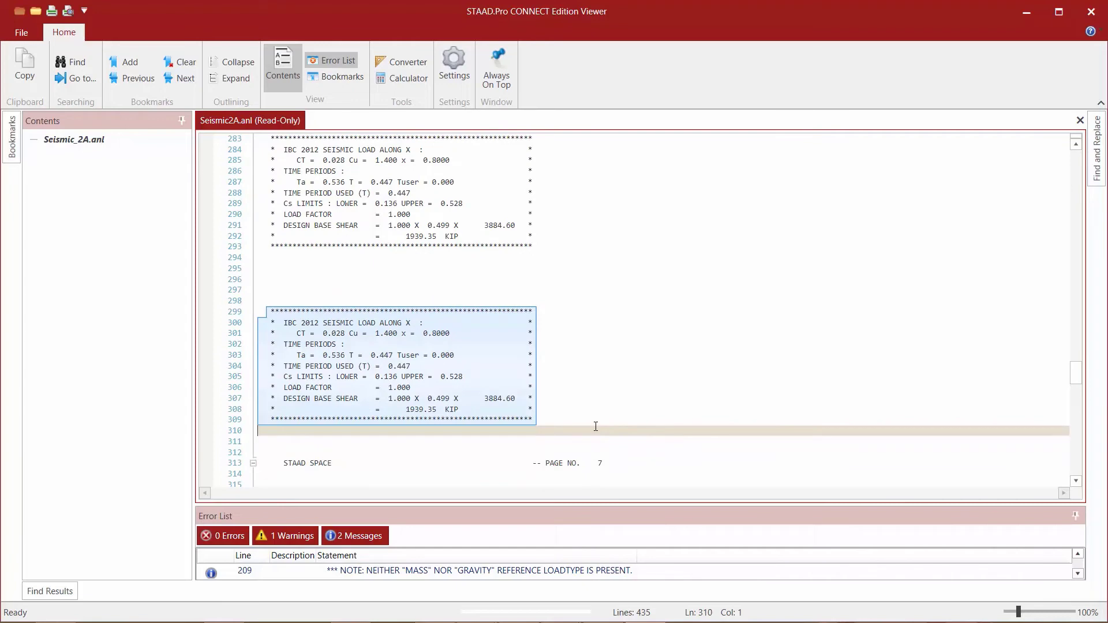
pyautogui.click(595, 427)
pyautogui.scroll(-12, 594, 426)
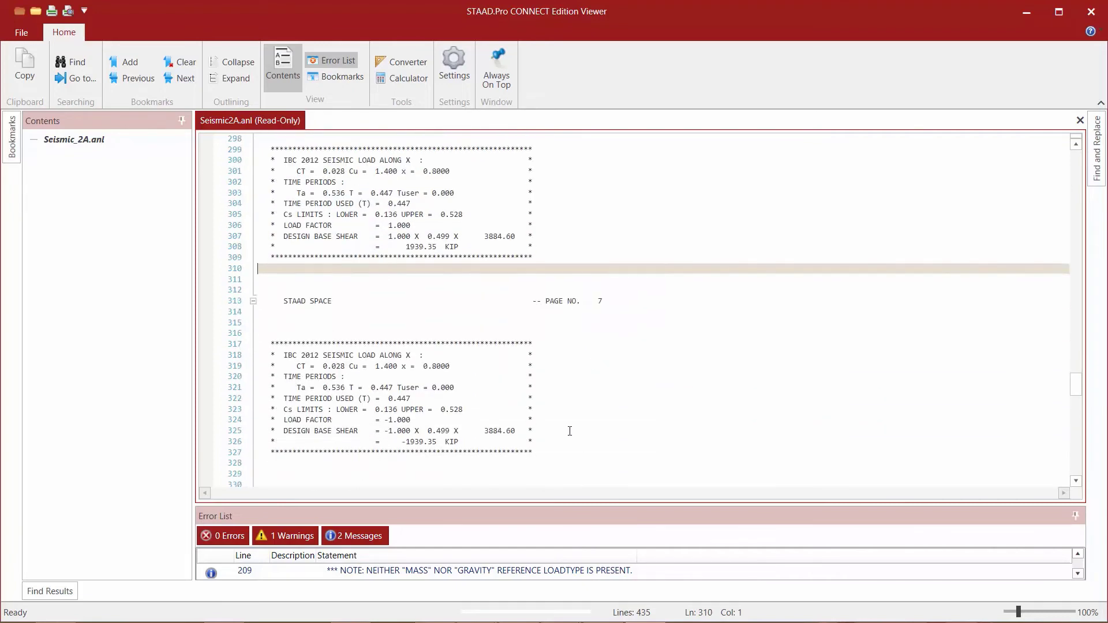
pyautogui.scroll(-19, 567, 421)
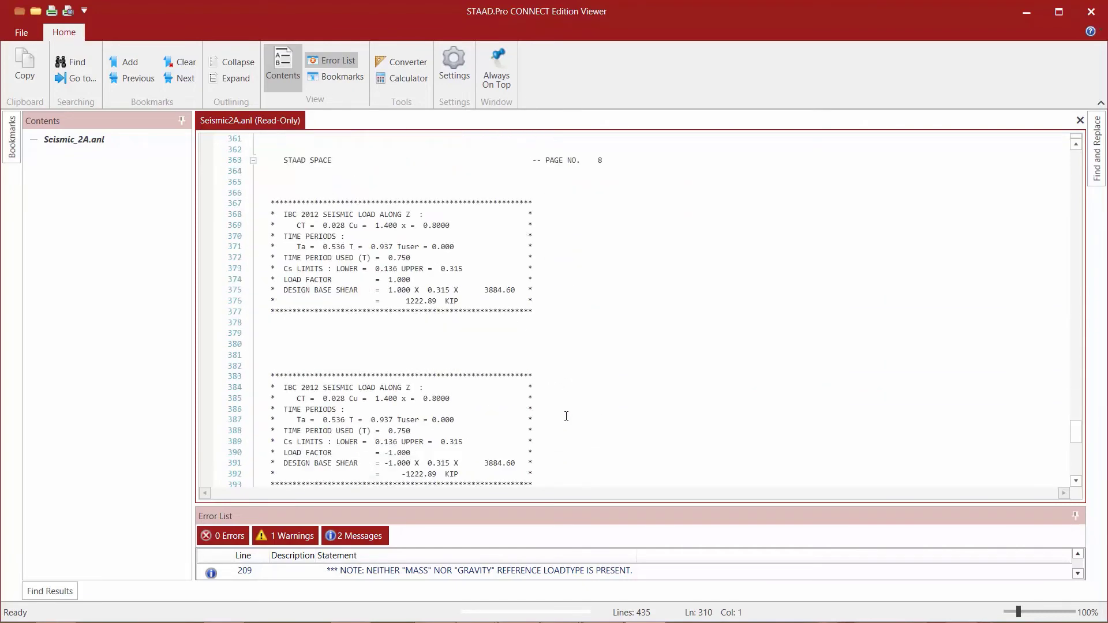
# Step: Close the analysis output file and display the IBC seismic load of load case 1: SEISMIC LOAD +X +E on the structure
pyautogui.scroll(-9, 566, 415)
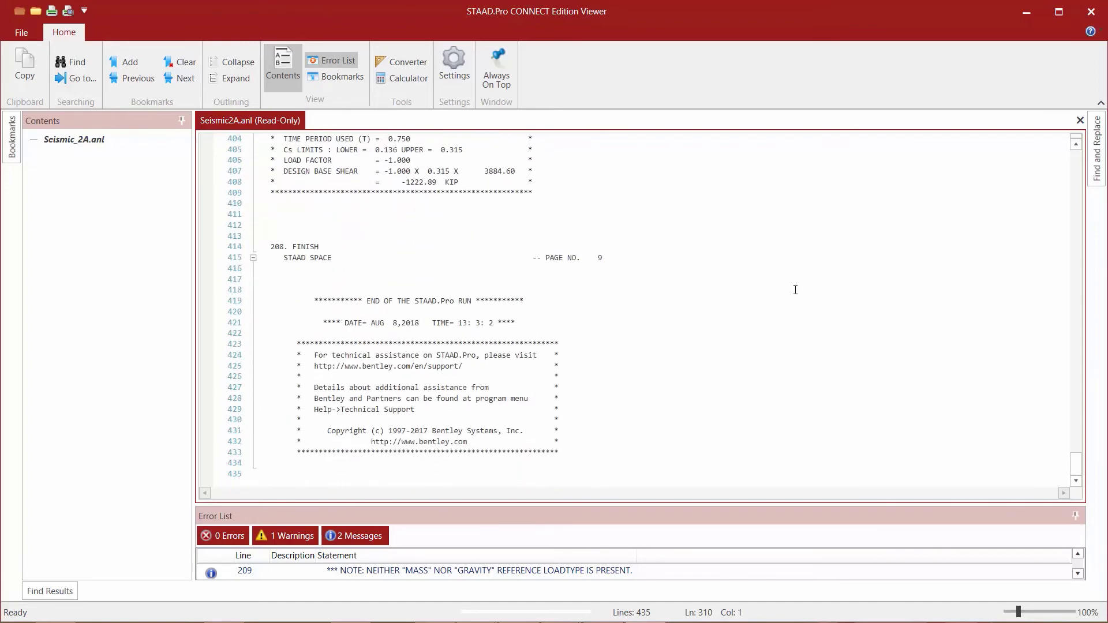
pyautogui.click(1090, 11)
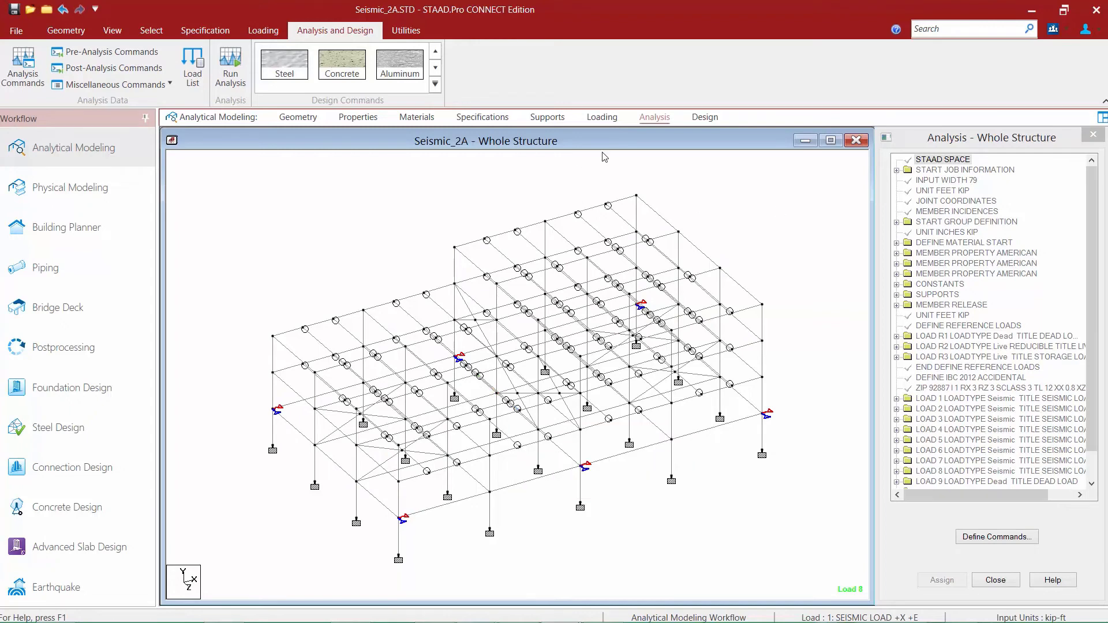
pyautogui.click(604, 118)
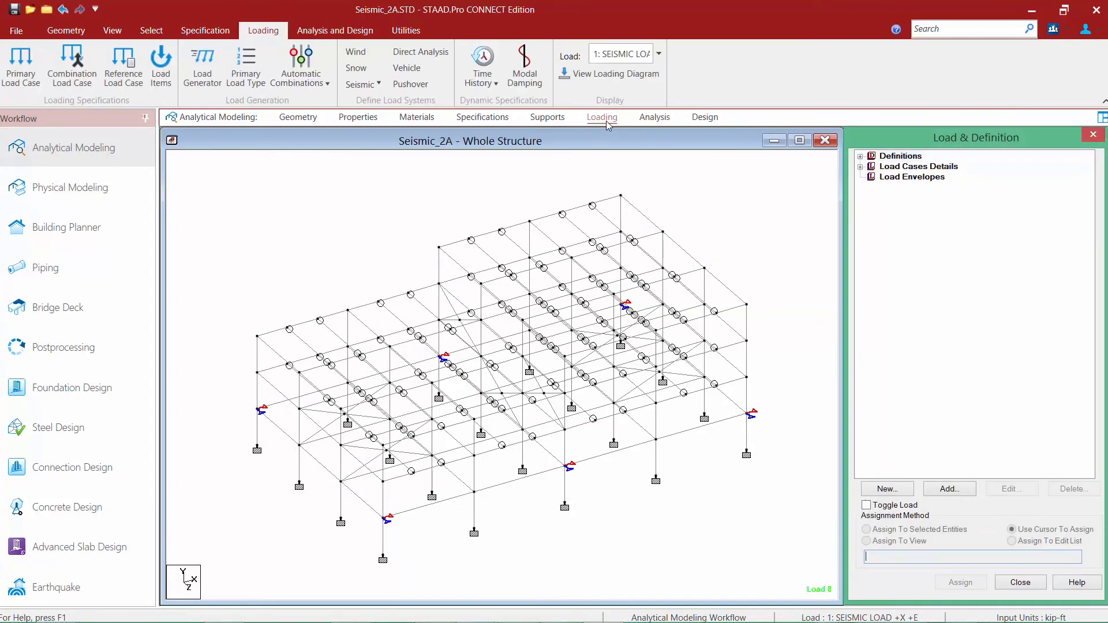
pyautogui.click(860, 167)
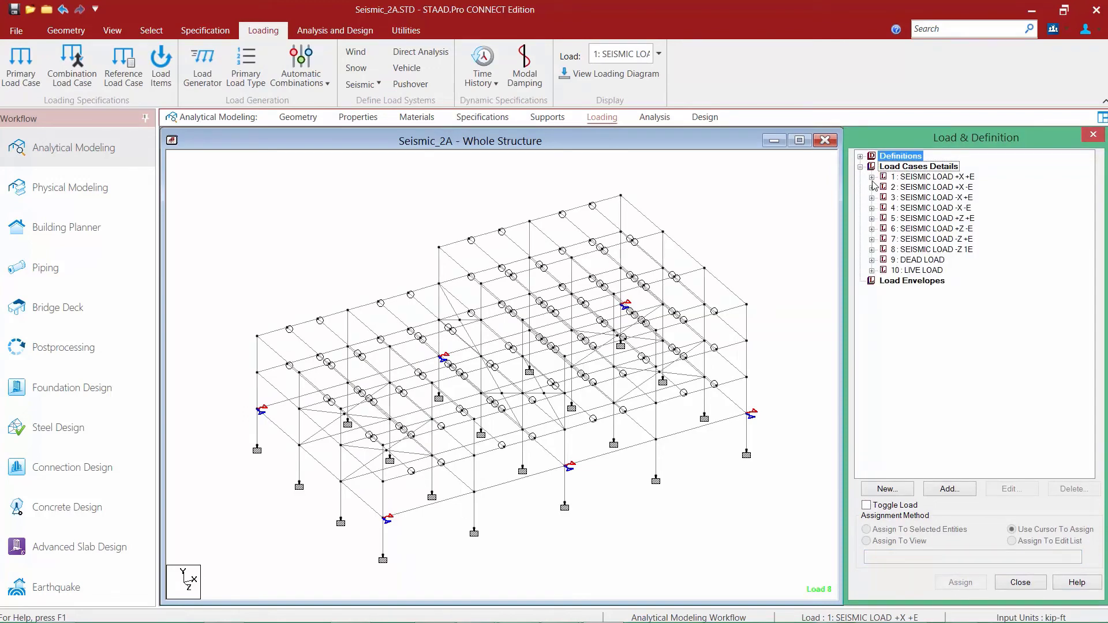
pyautogui.click(871, 177)
pyautogui.click(908, 189)
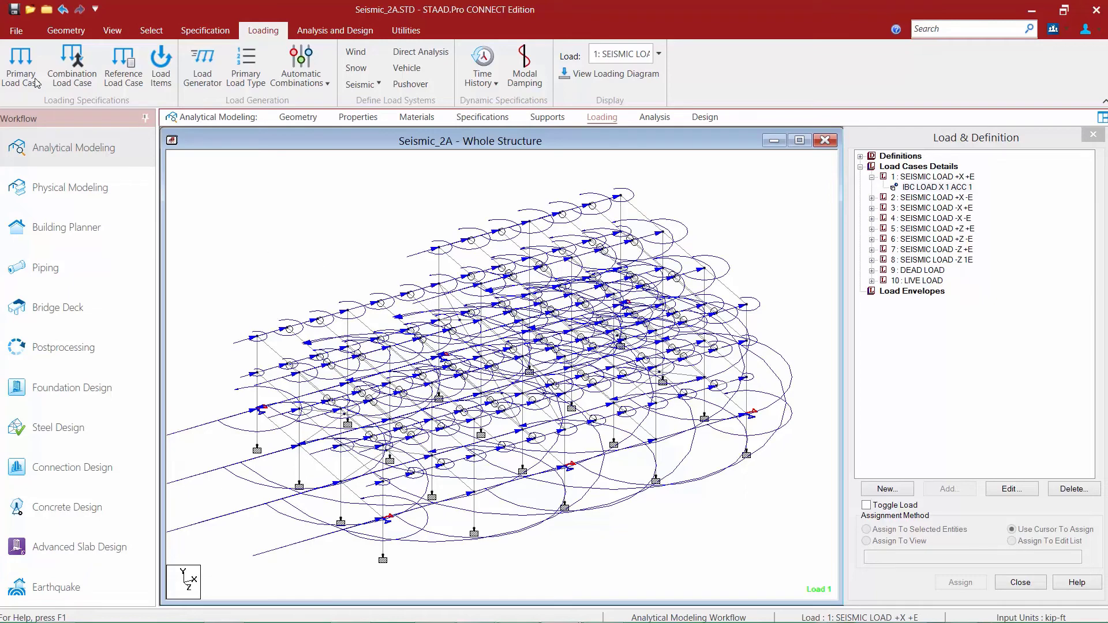
# Step: Turn on the Load Values labels in the diagram settings for the structure view
pyautogui.click(110, 30)
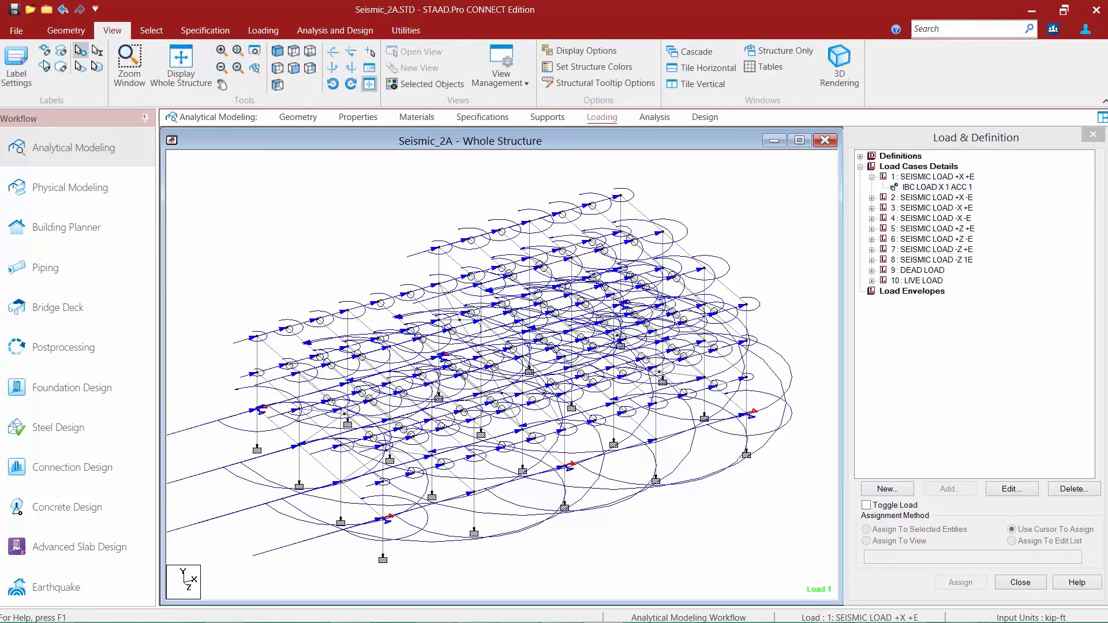
pyautogui.click(17, 75)
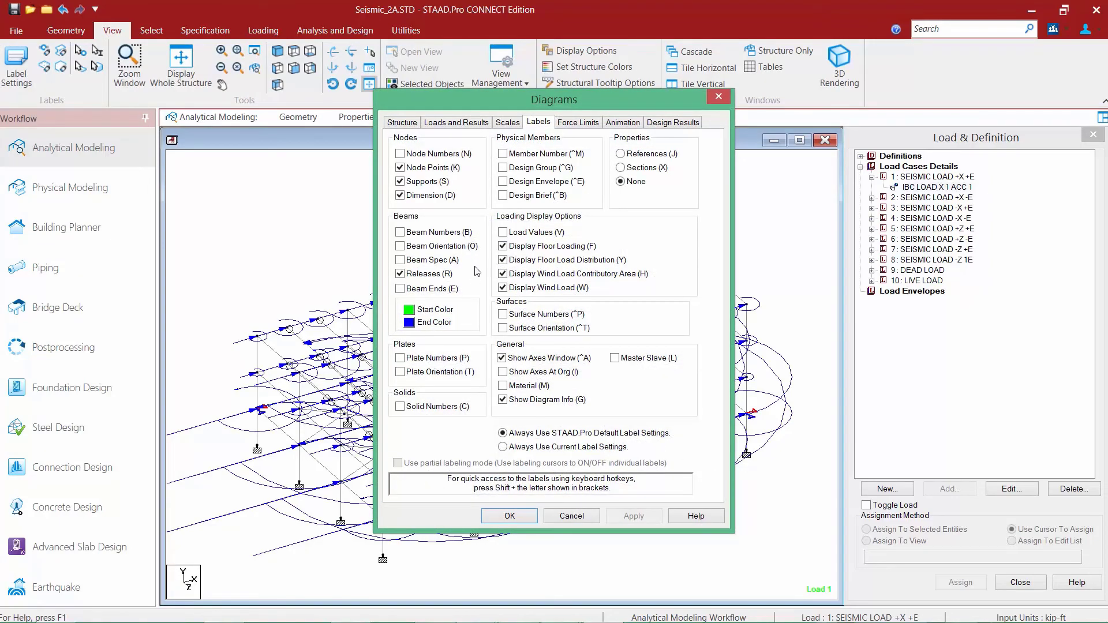
pyautogui.click(521, 234)
pyautogui.click(497, 517)
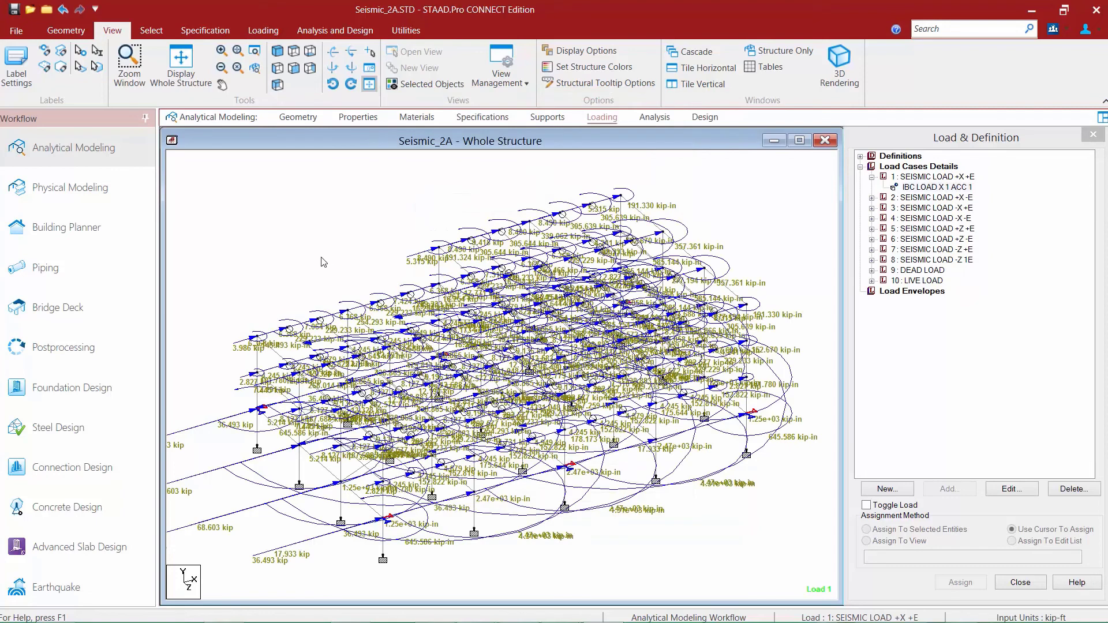